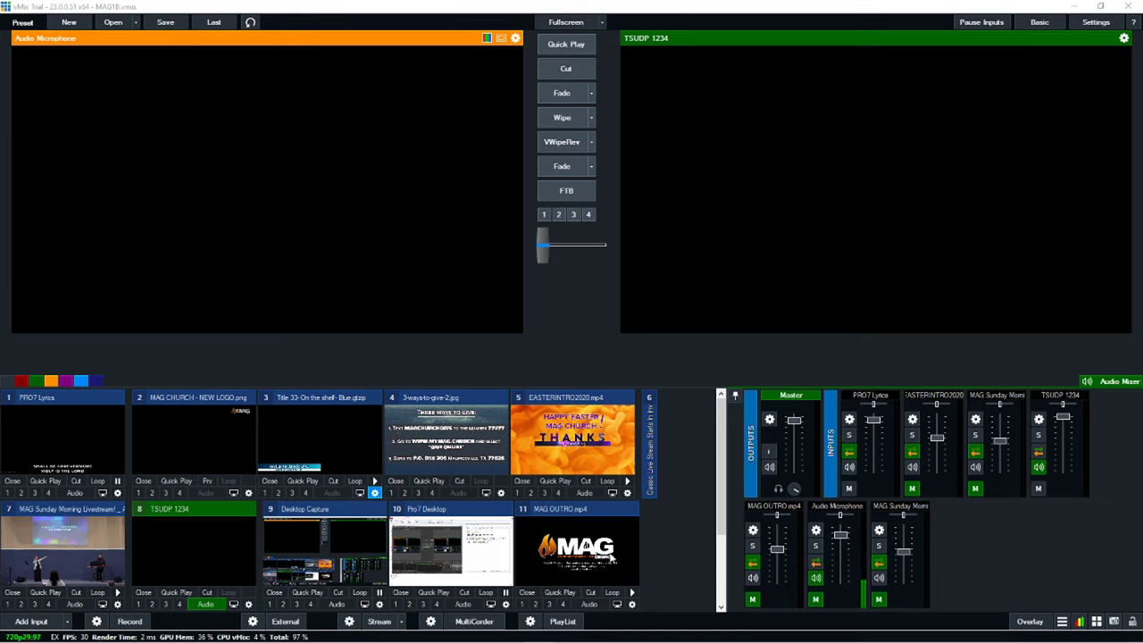
Step: Fade the EASTERINTRO2020 Easter intro onto Output and pause it at 00:00:29
click(580, 439)
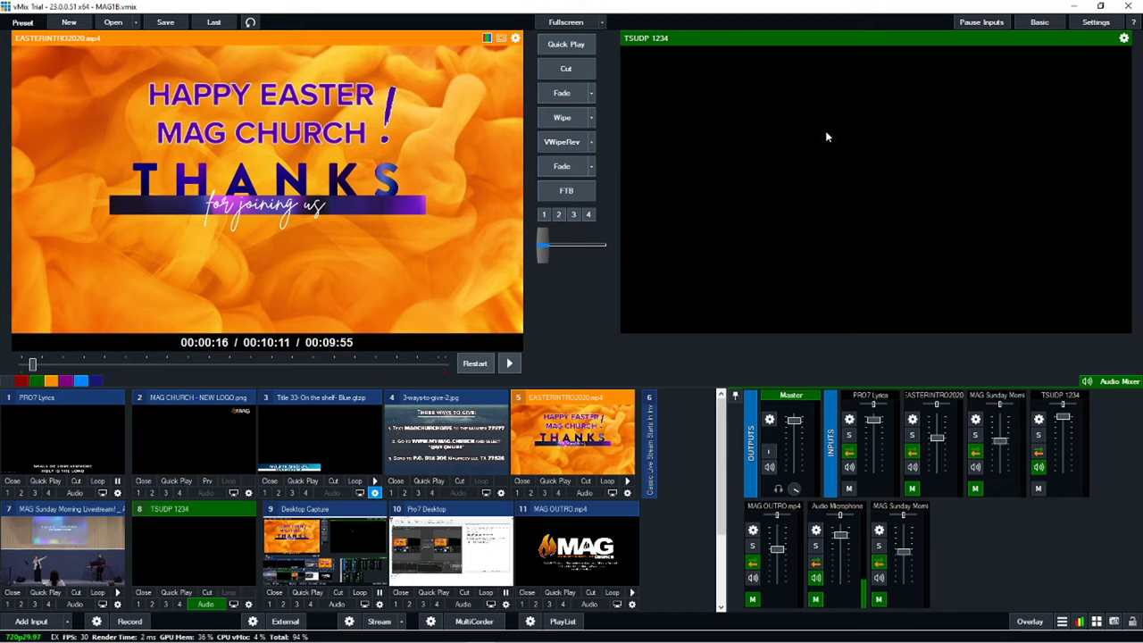
click(560, 169)
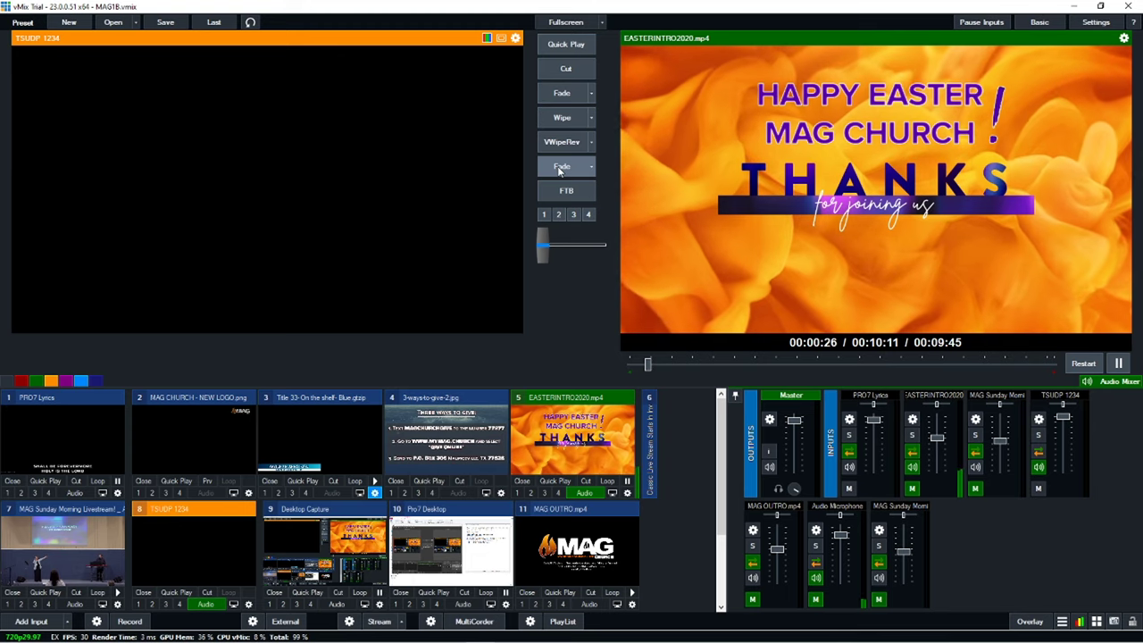
click(1117, 364)
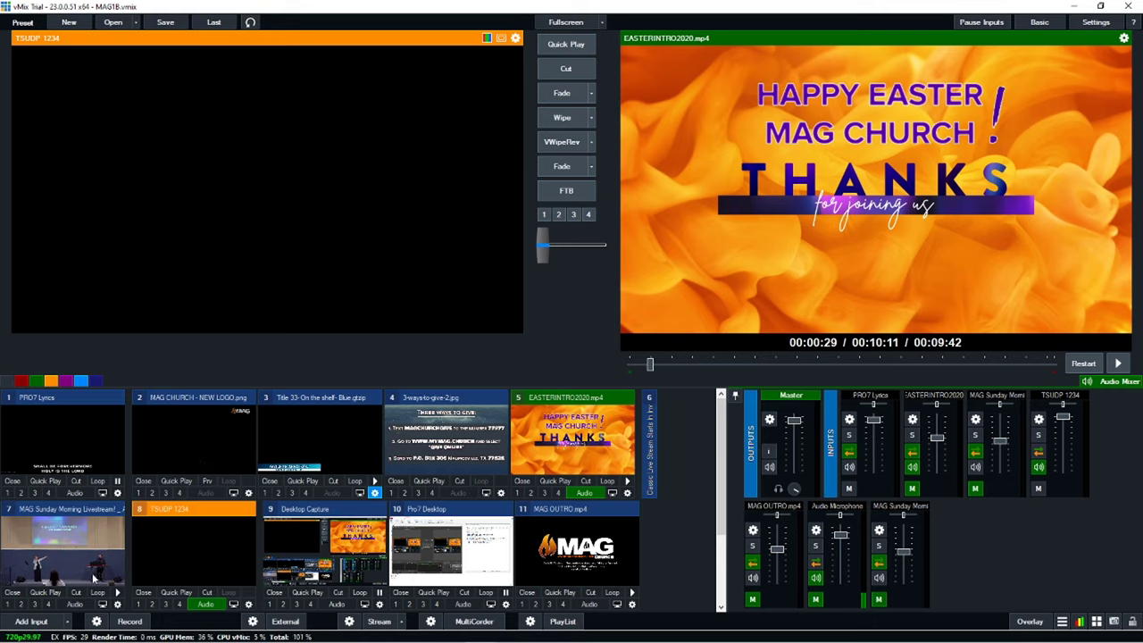
Step: Open the Add Input dialog and show its Video Call settings
click(41, 623)
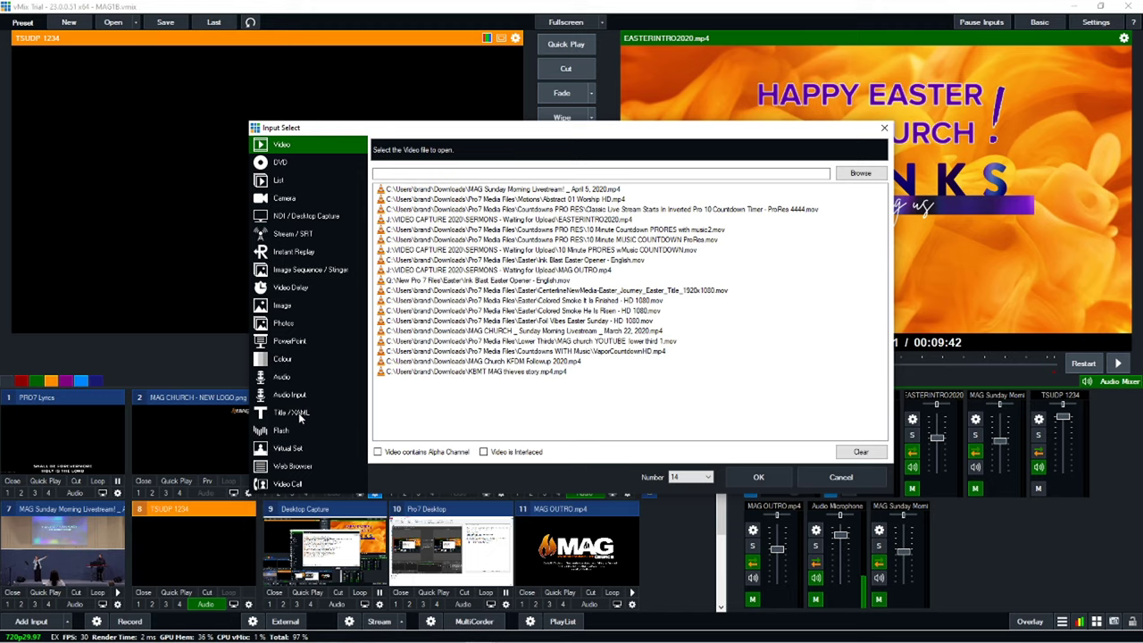
click(291, 486)
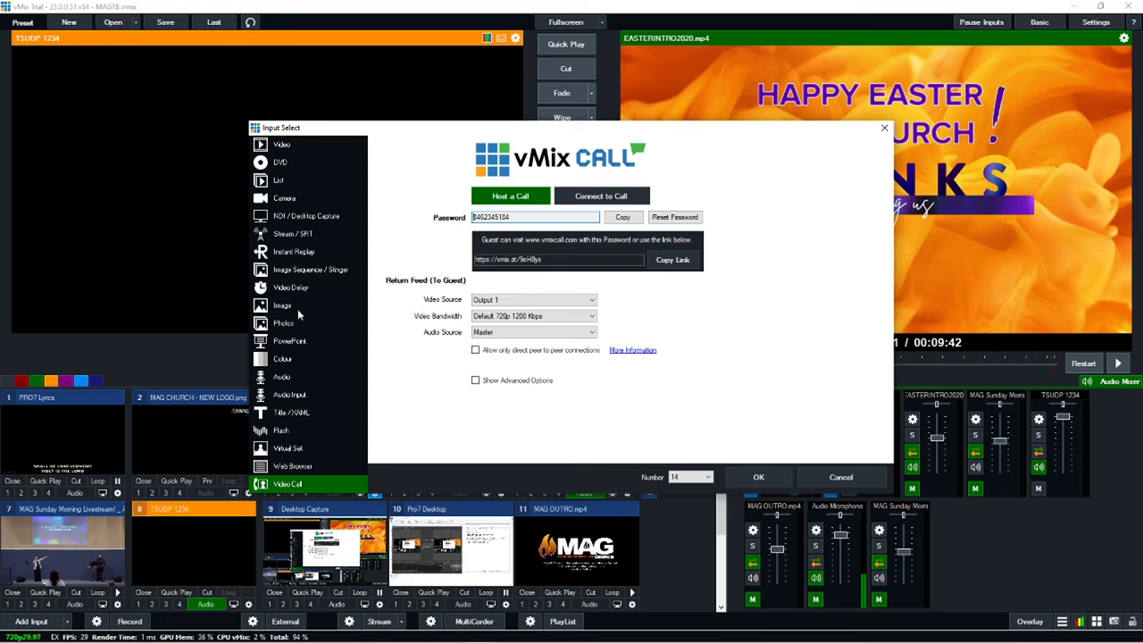
Step: Switch the Input Select dialog back to the Video page listing recent files
click(283, 146)
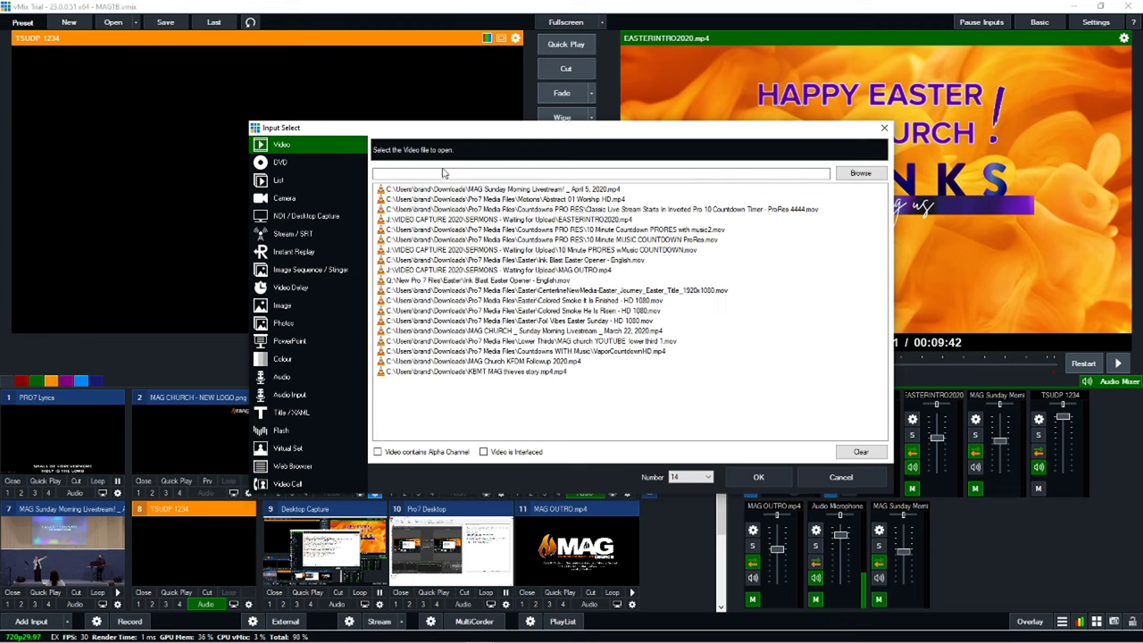
Step: Add the Abstract 01 Worship HD video as an input and move it to the first slot
click(860, 173)
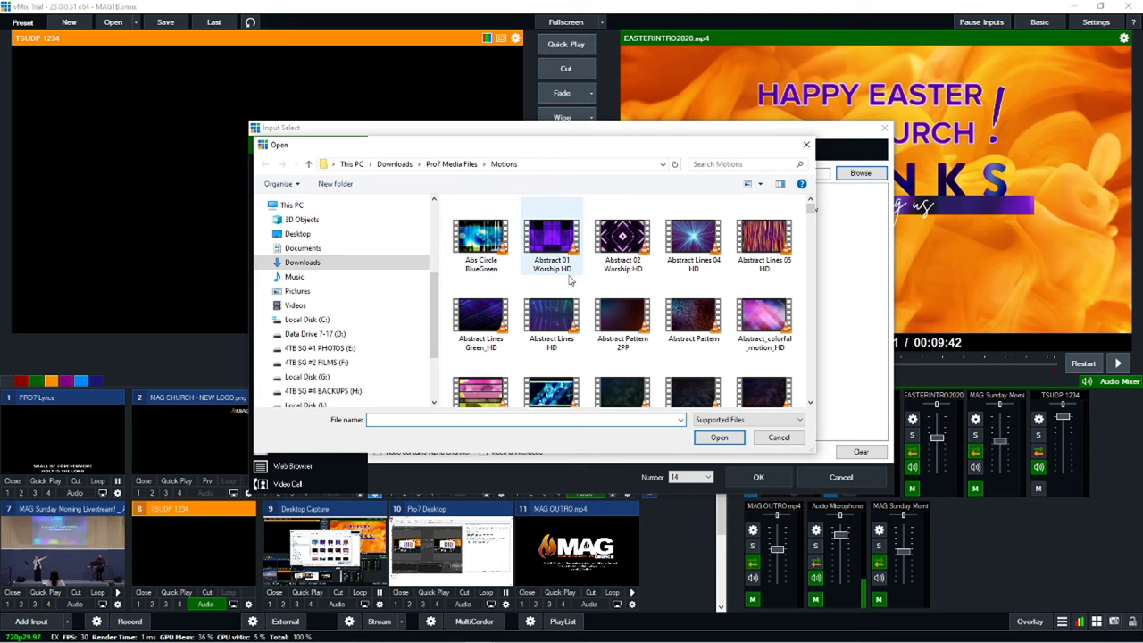
double_click(554, 251)
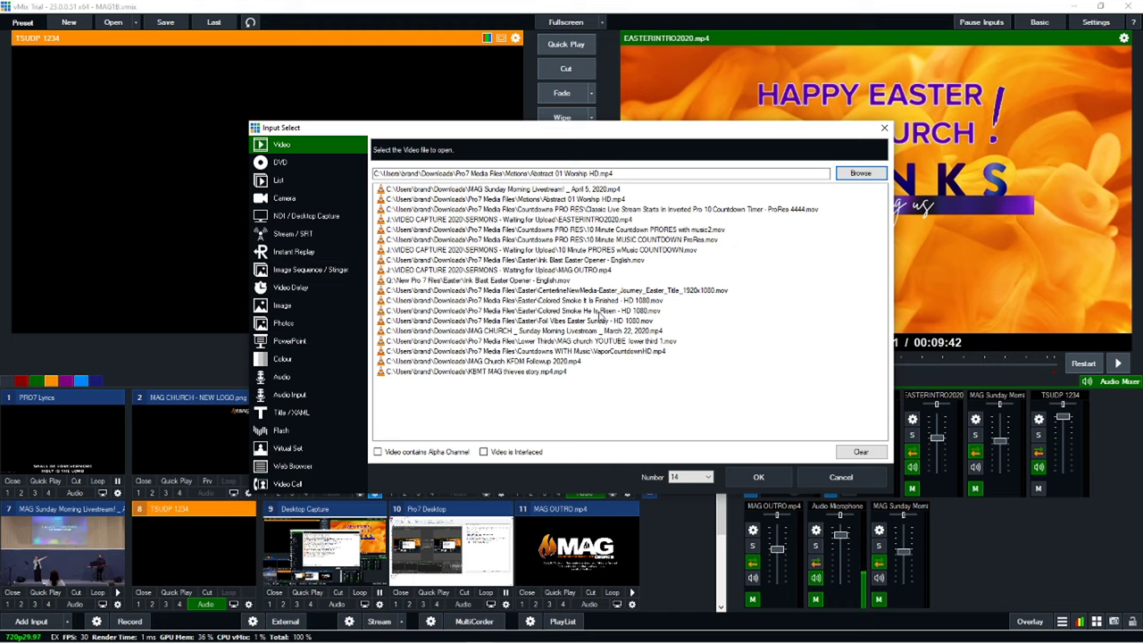
click(758, 479)
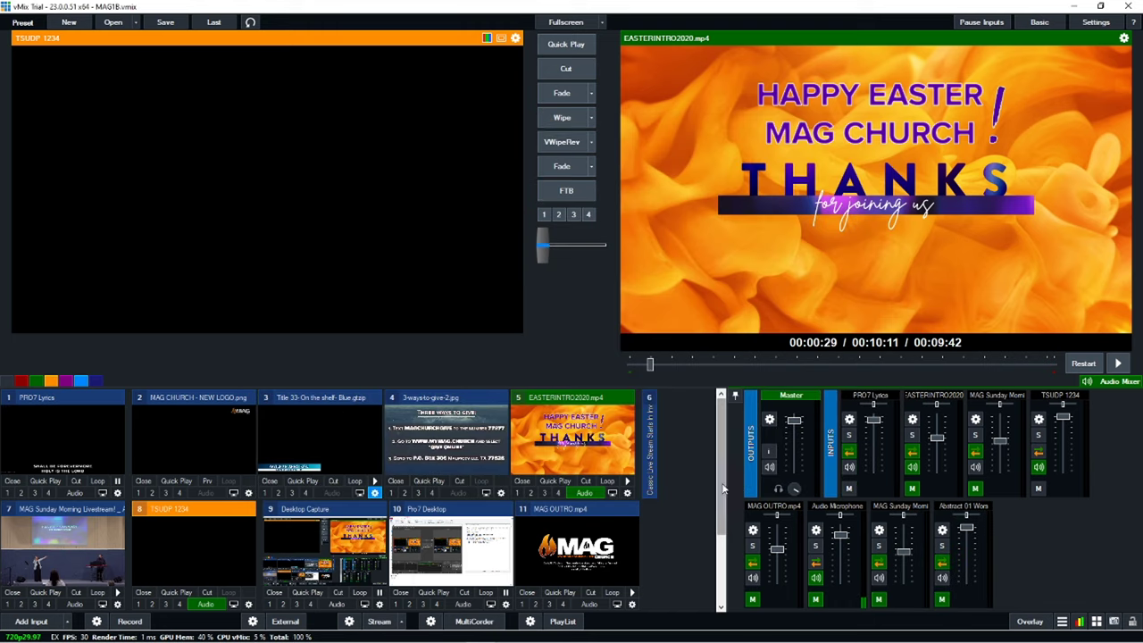
scroll(536, 527, down, 2)
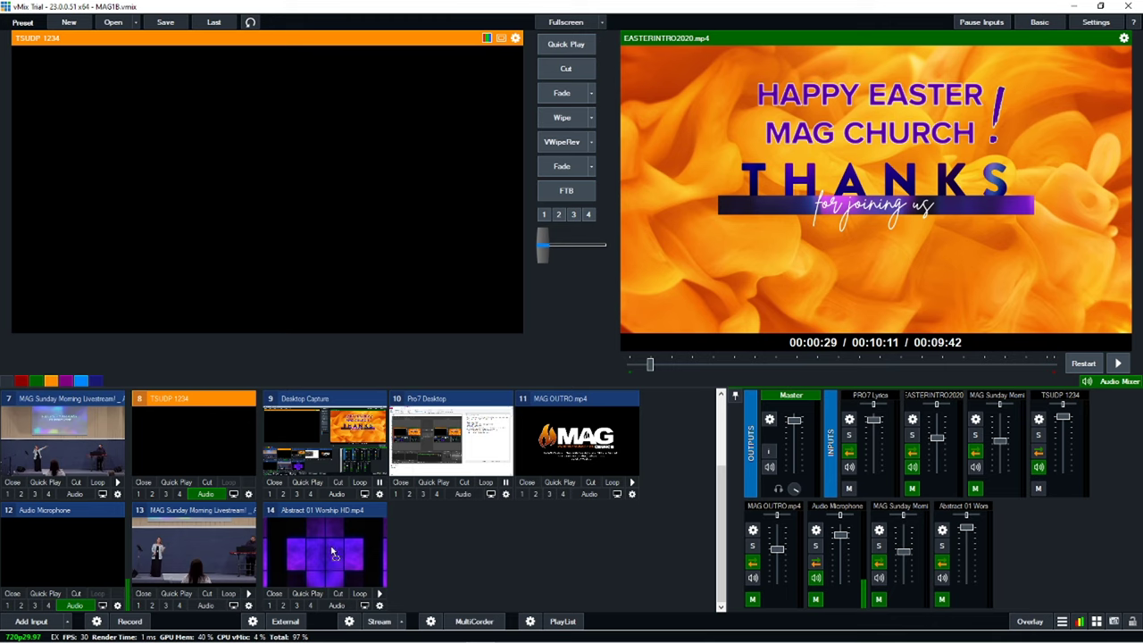
drag(336, 550, 184, 411)
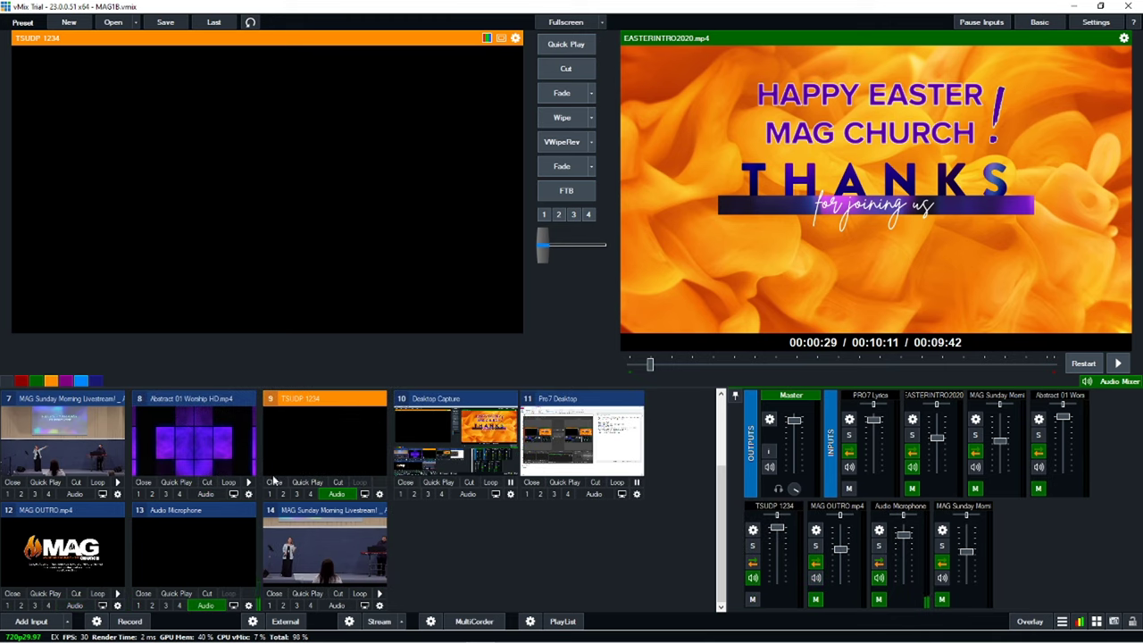
scroll(274, 481, up, 2)
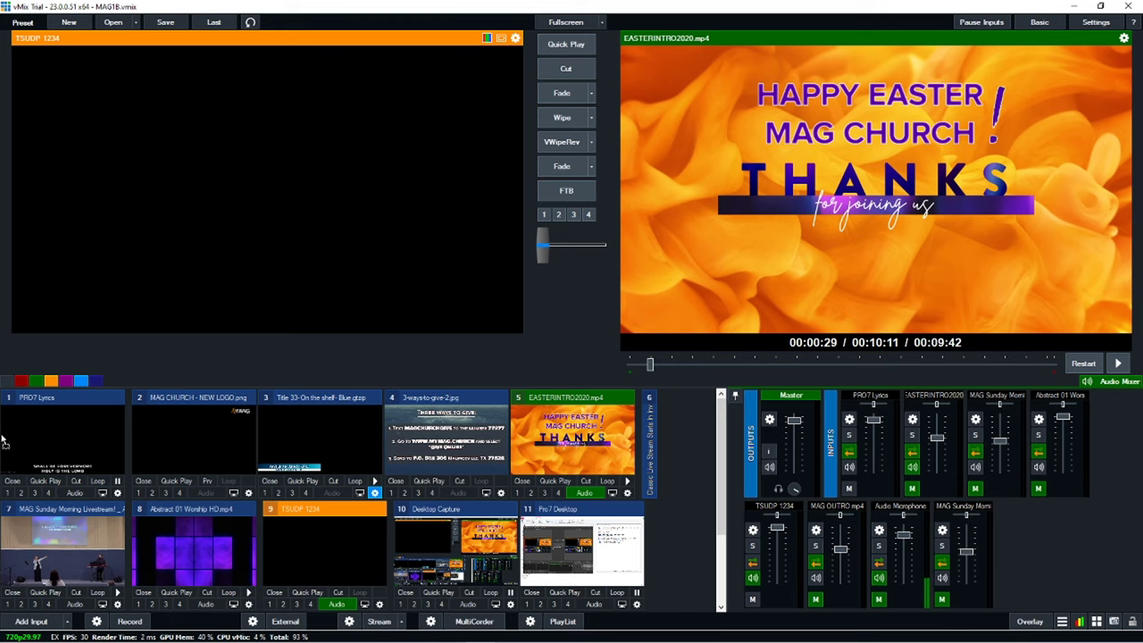
drag(3, 442, 4, 442)
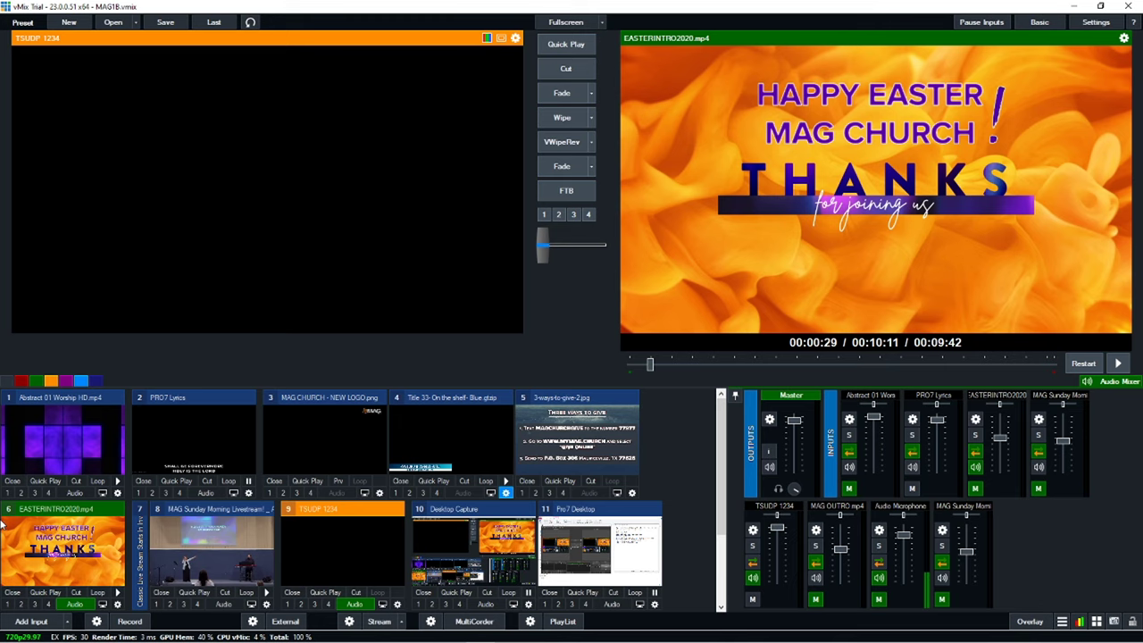
Step: Add the Abstract 02 Worship HD video with its input number set to 1
click(34, 622)
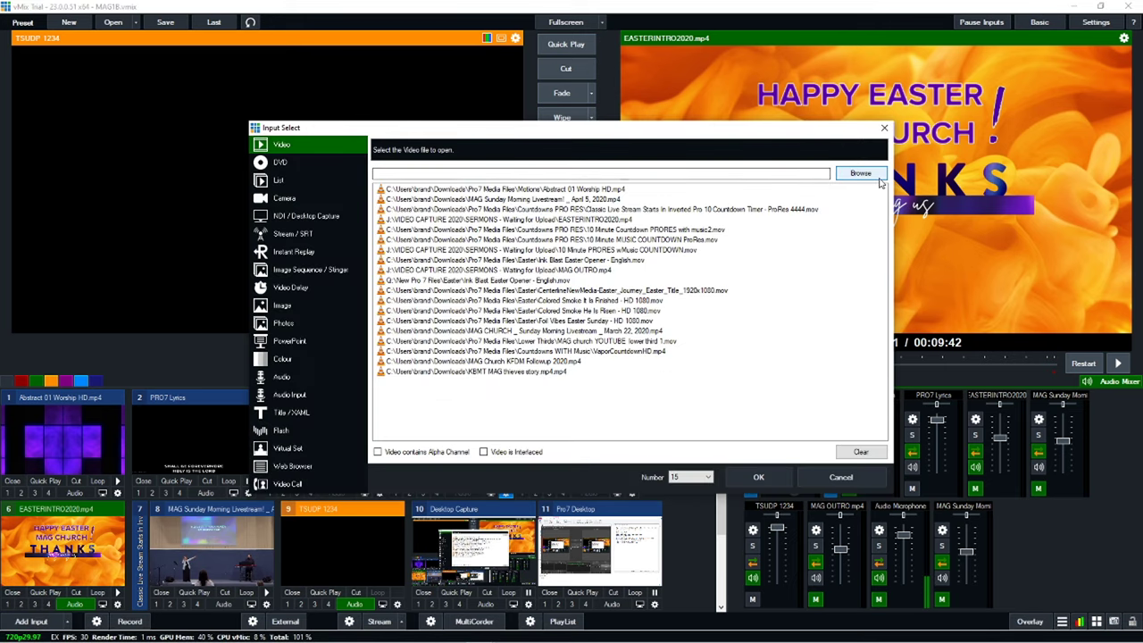
click(878, 178)
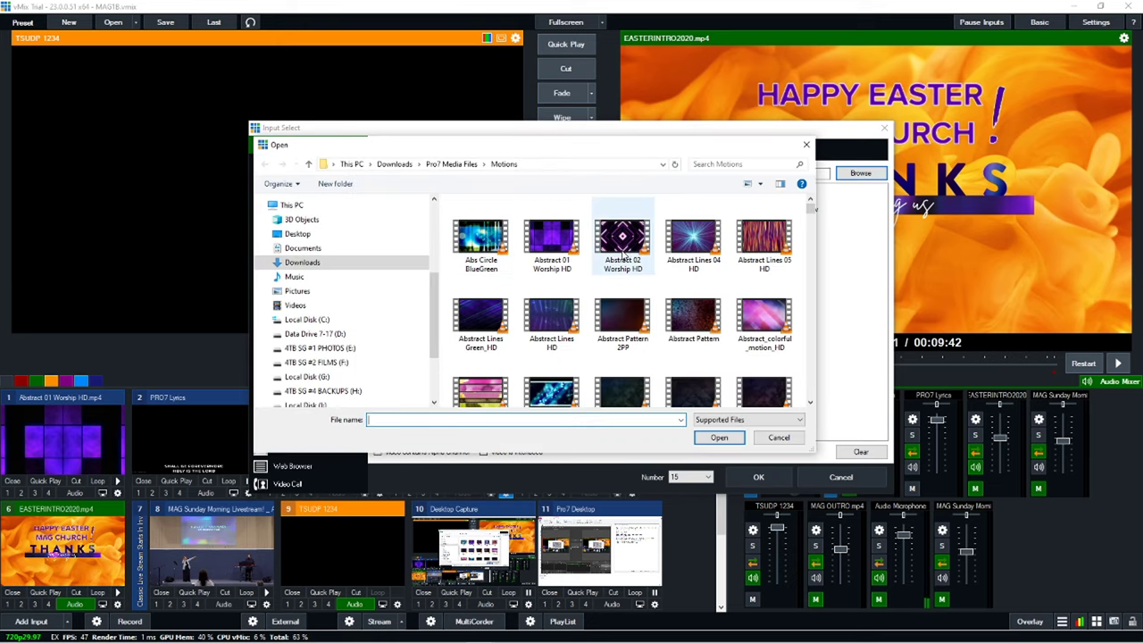
double_click(631, 247)
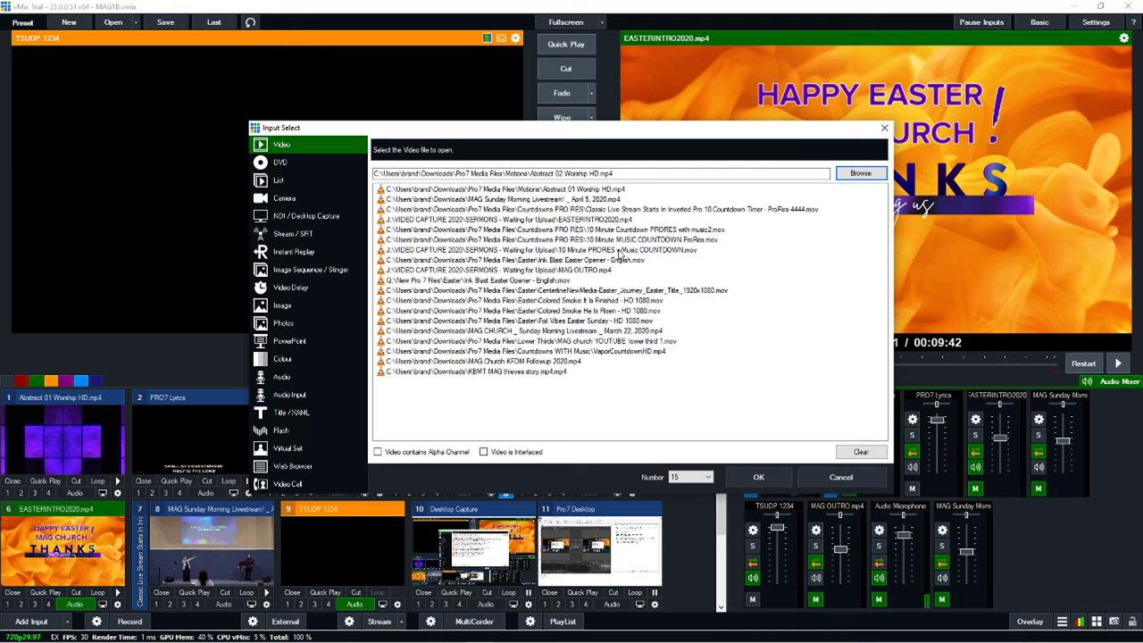
click(691, 477)
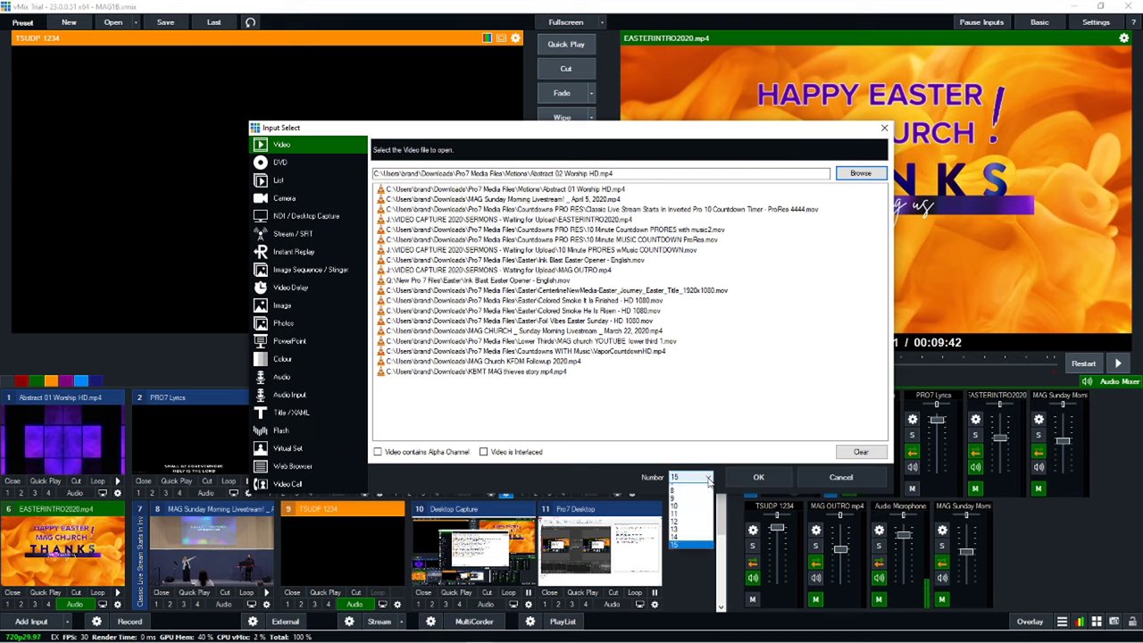
click(686, 488)
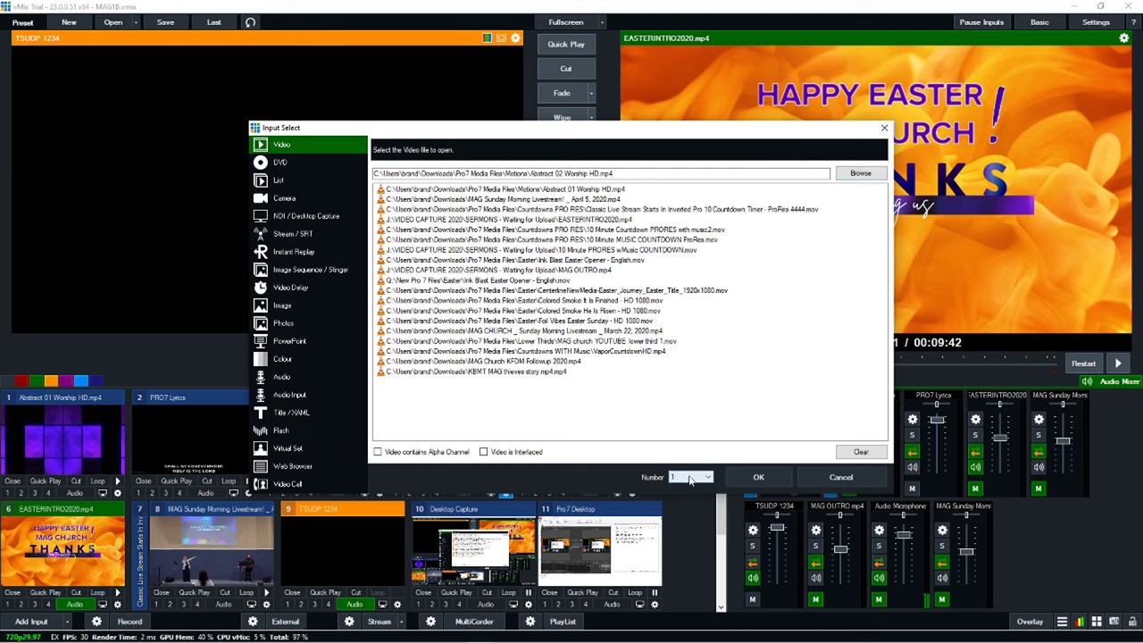
click(741, 478)
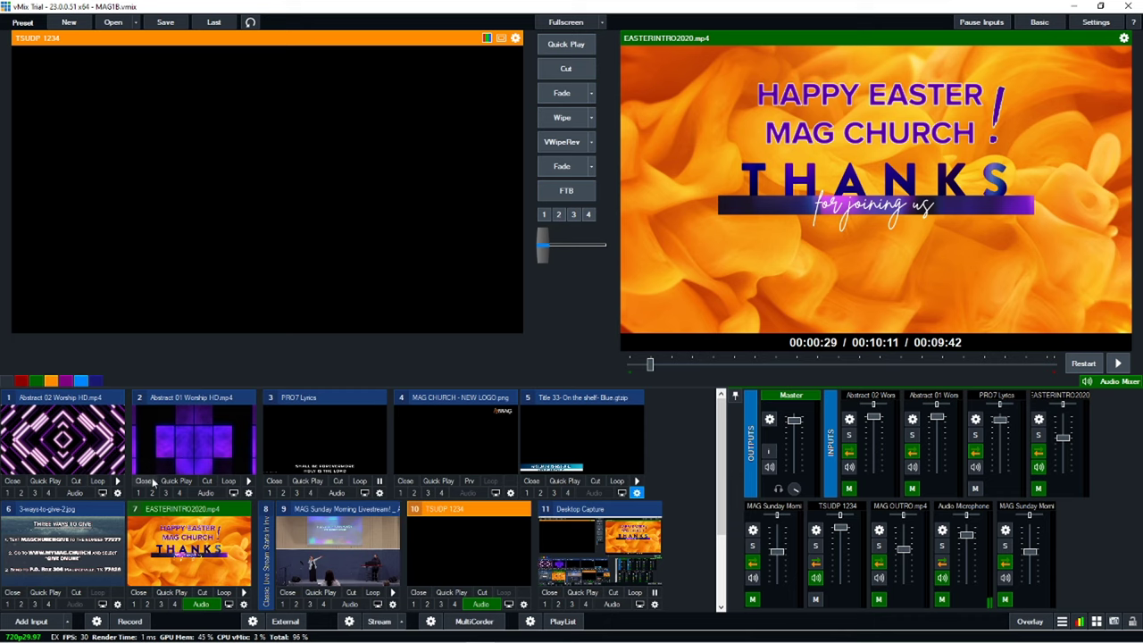
Step: Fade Abstract 01 Worship HD onto the live output
mouse_move(211, 451)
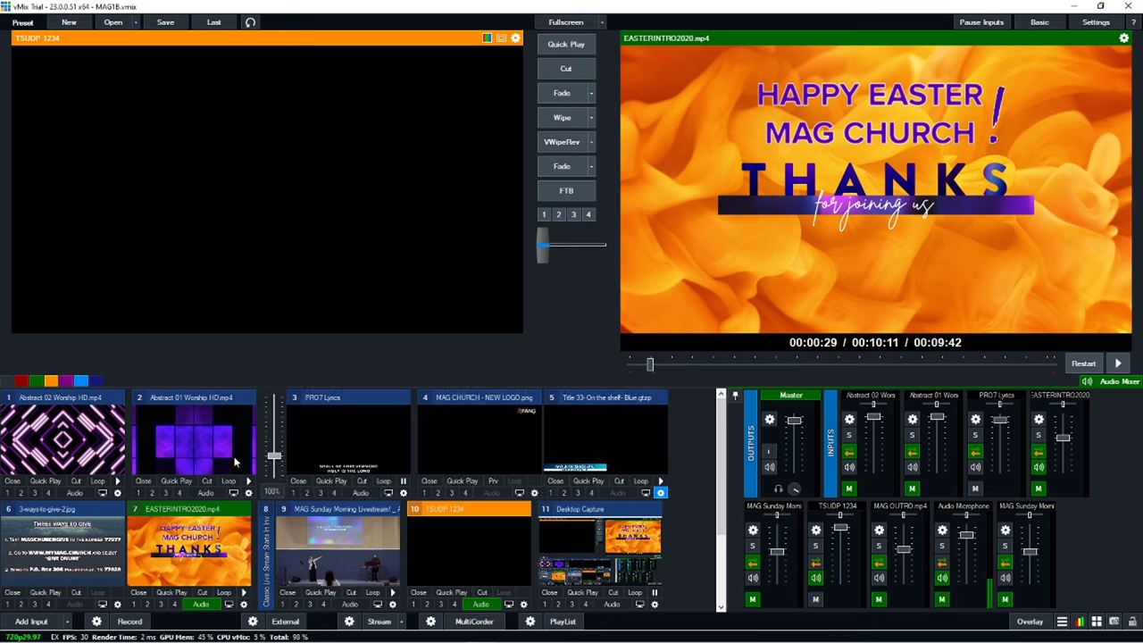
click(207, 459)
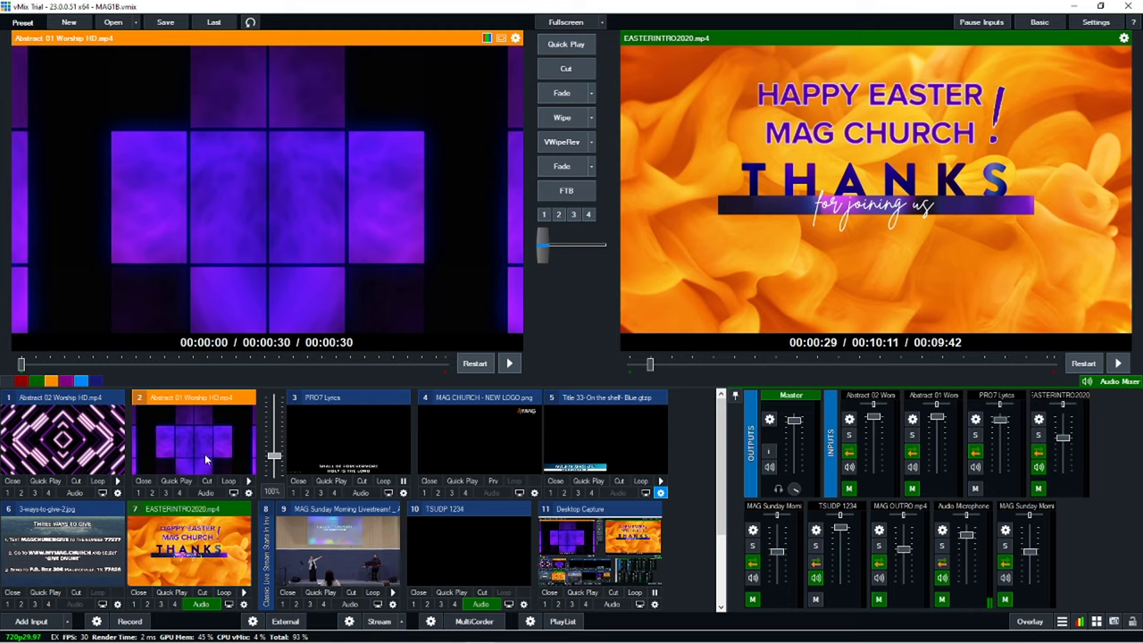
click(561, 170)
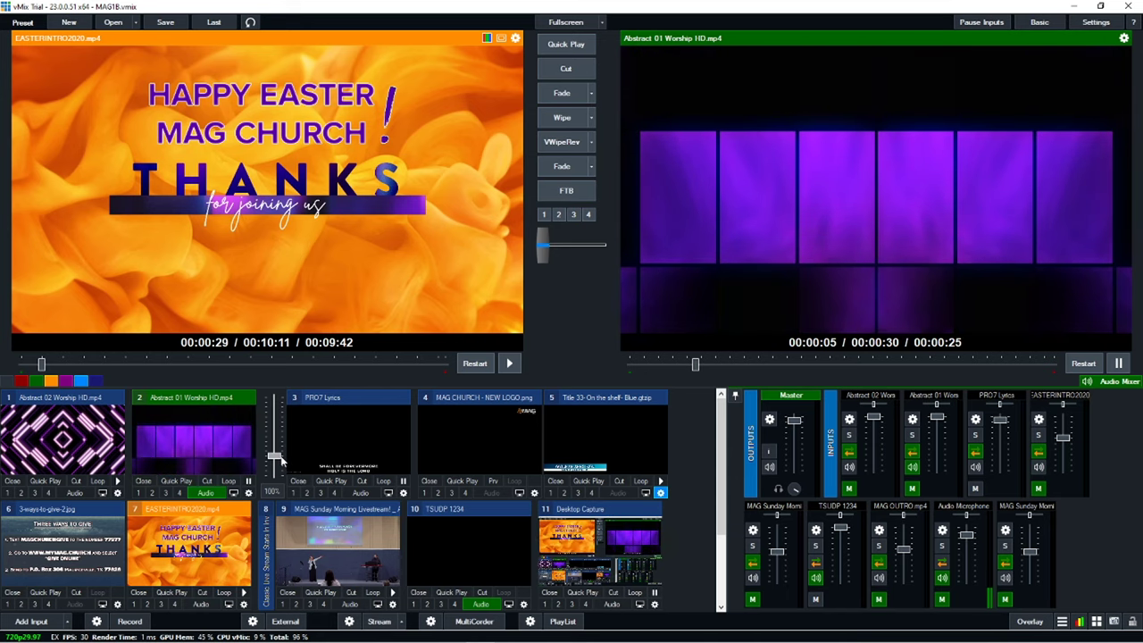
Step: Speed up Abstract 01's playback, turn looping on and mute its audio
drag(275, 455, 277, 465)
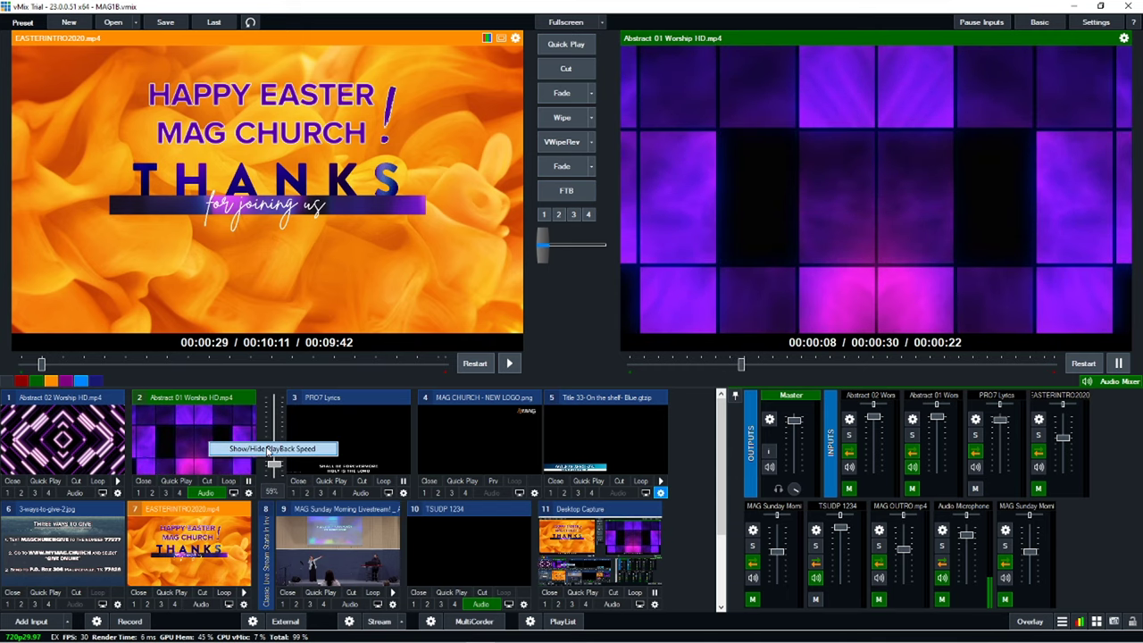
drag(276, 465, 287, 415)
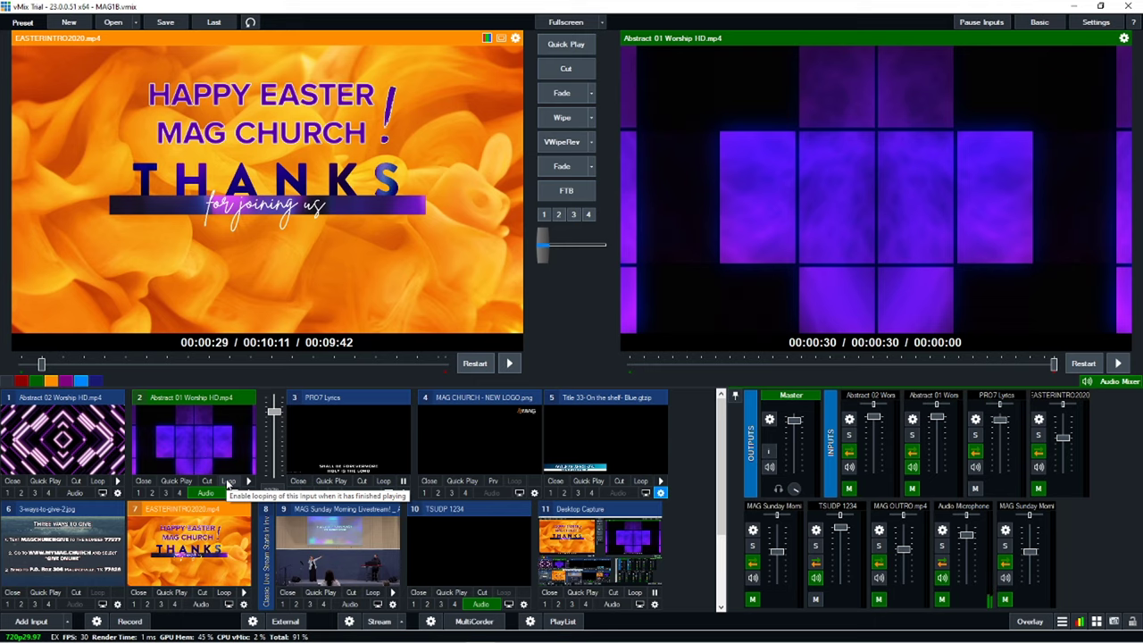
click(228, 481)
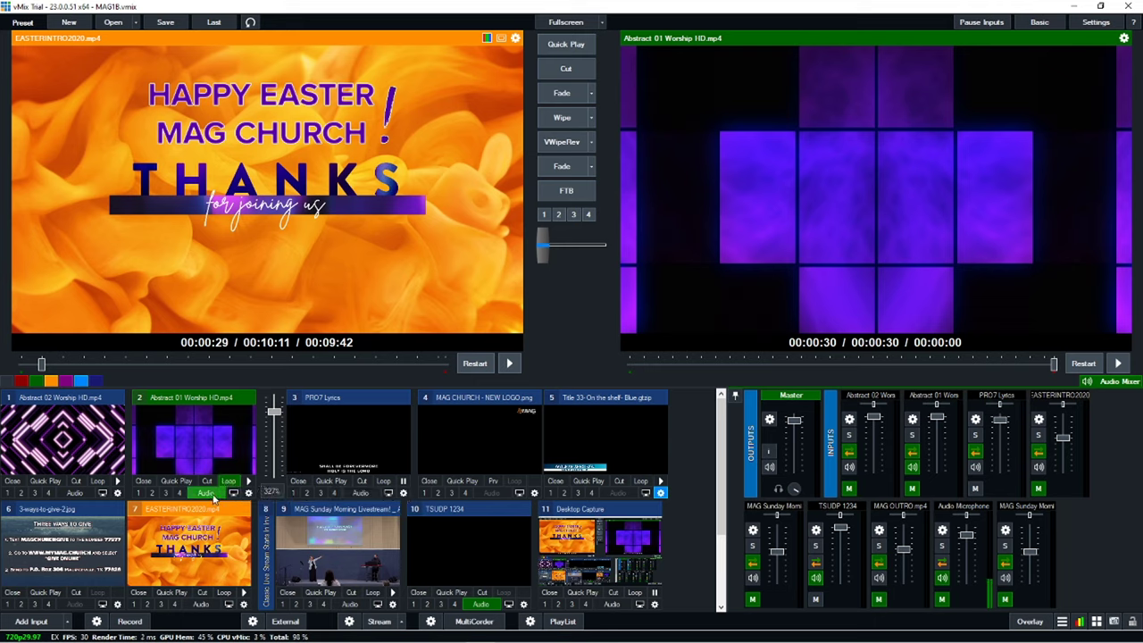
click(213, 494)
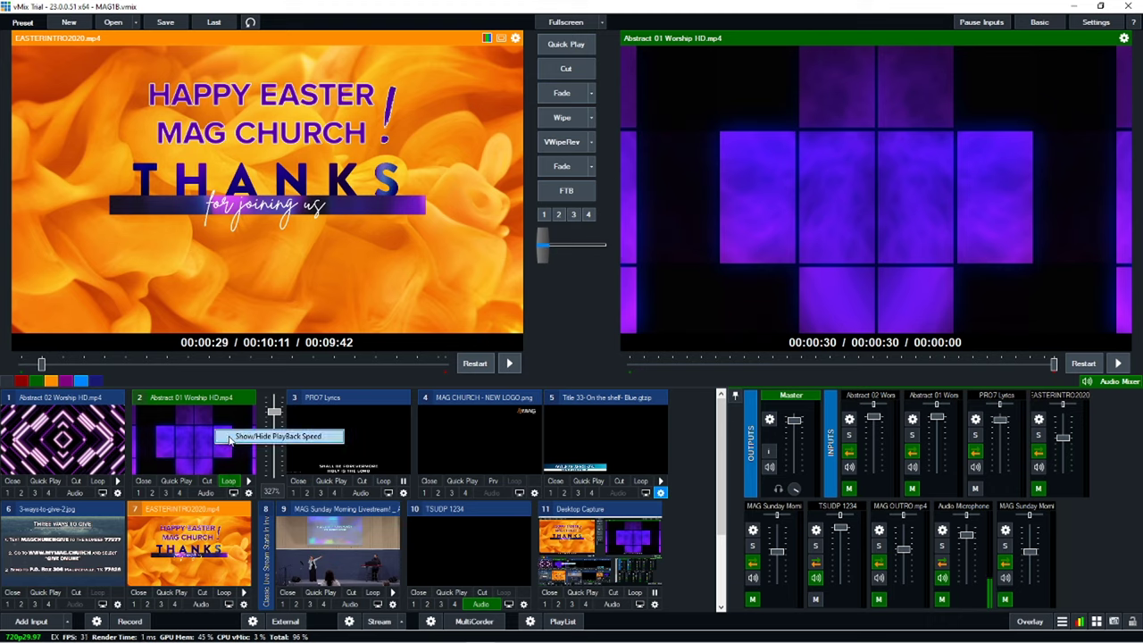
click(231, 438)
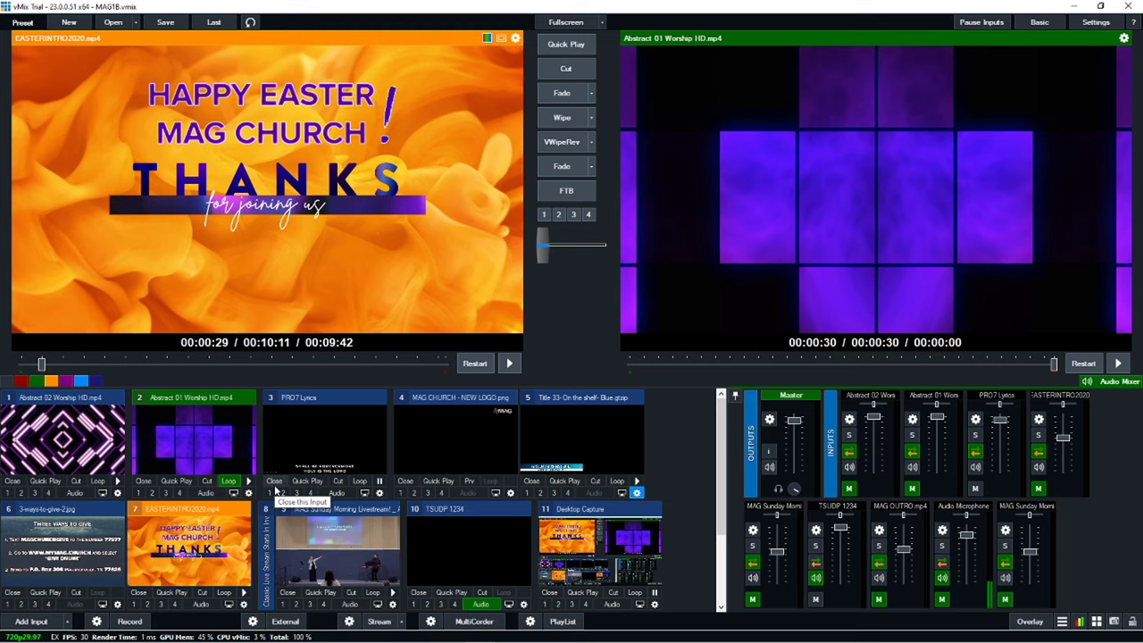
Step: Close the Abstract 01 Worship HD input and Quick Play the Title 33 pastor lower third
click(142, 482)
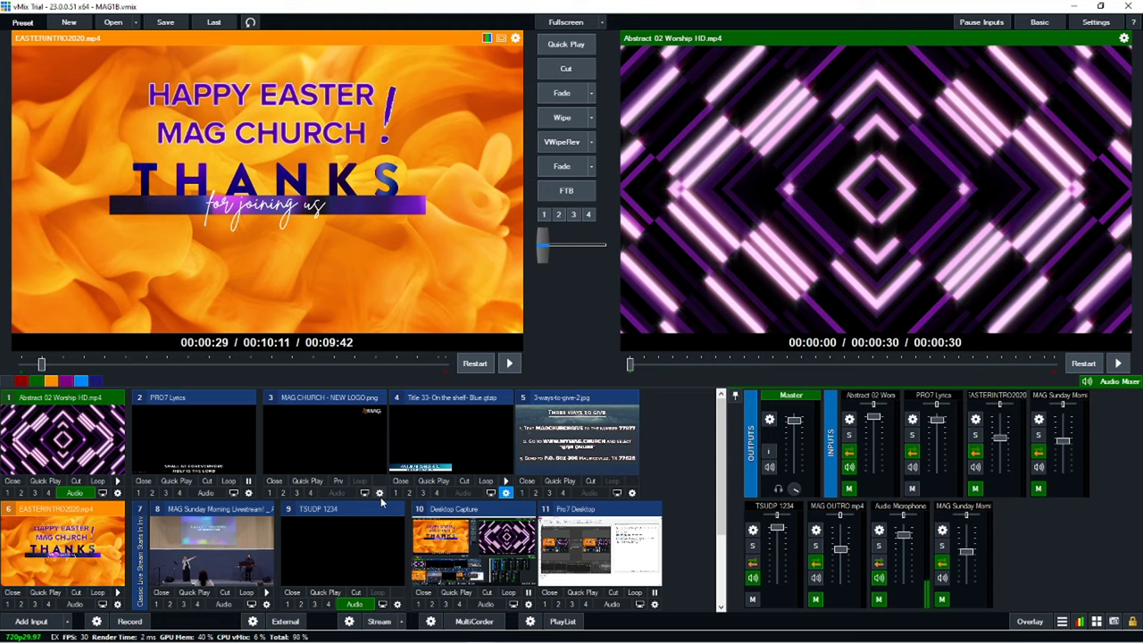
click(431, 481)
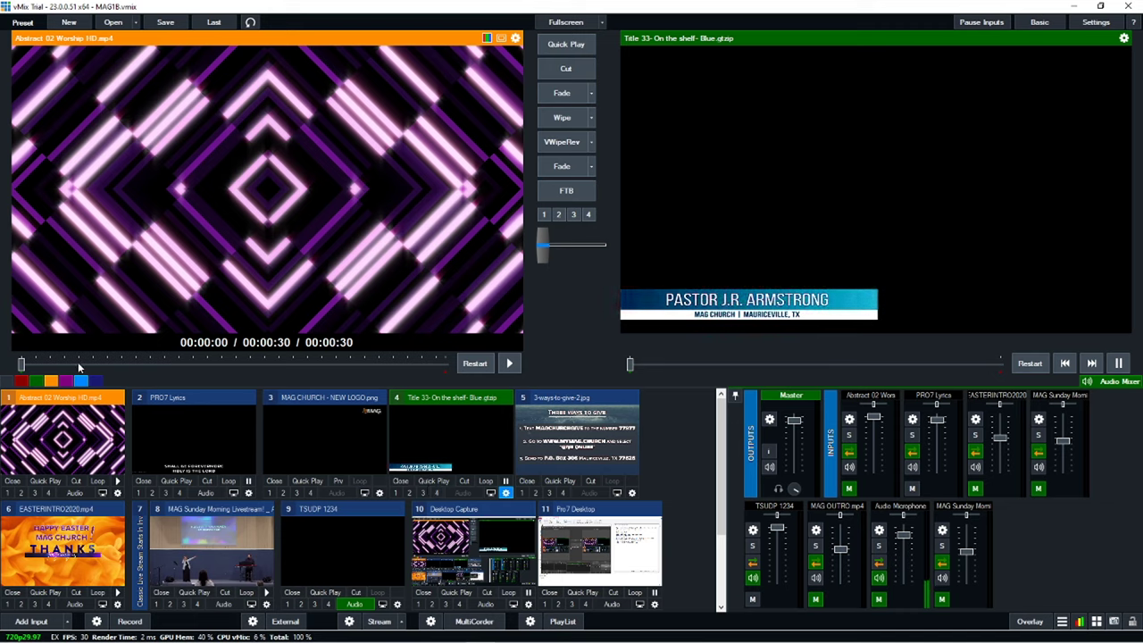
Step: Restore the just-closed Abstract 01 Worship HD input from the toolbar
click(251, 24)
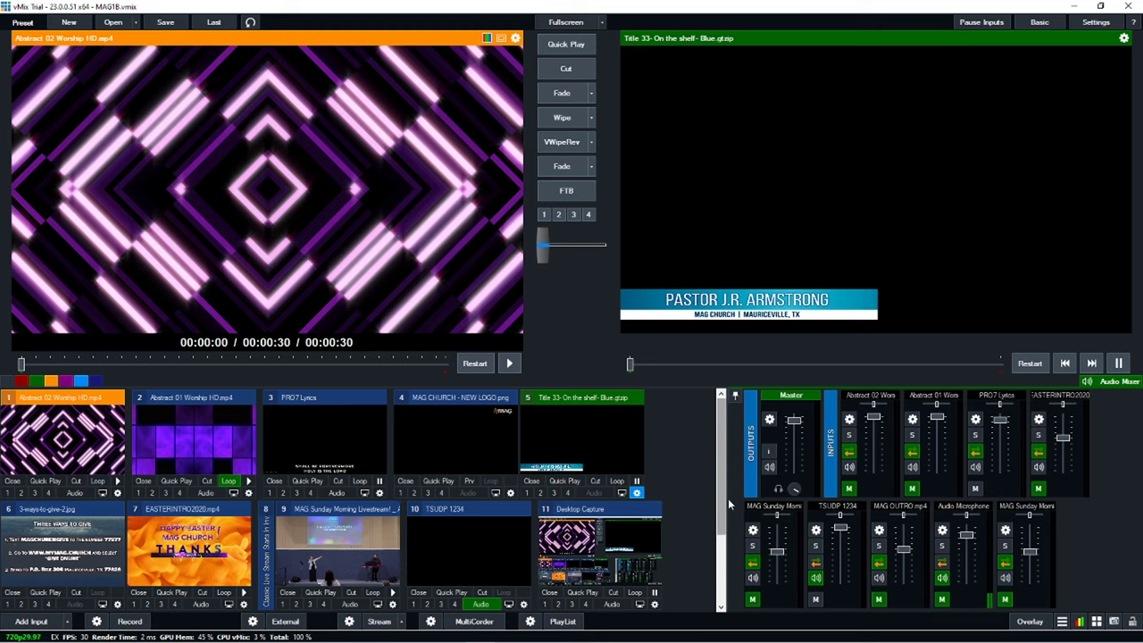
Step: Resize the splitter between the inputs panel and audio mixer, checking the input list
drag(727, 505, 832, 512)
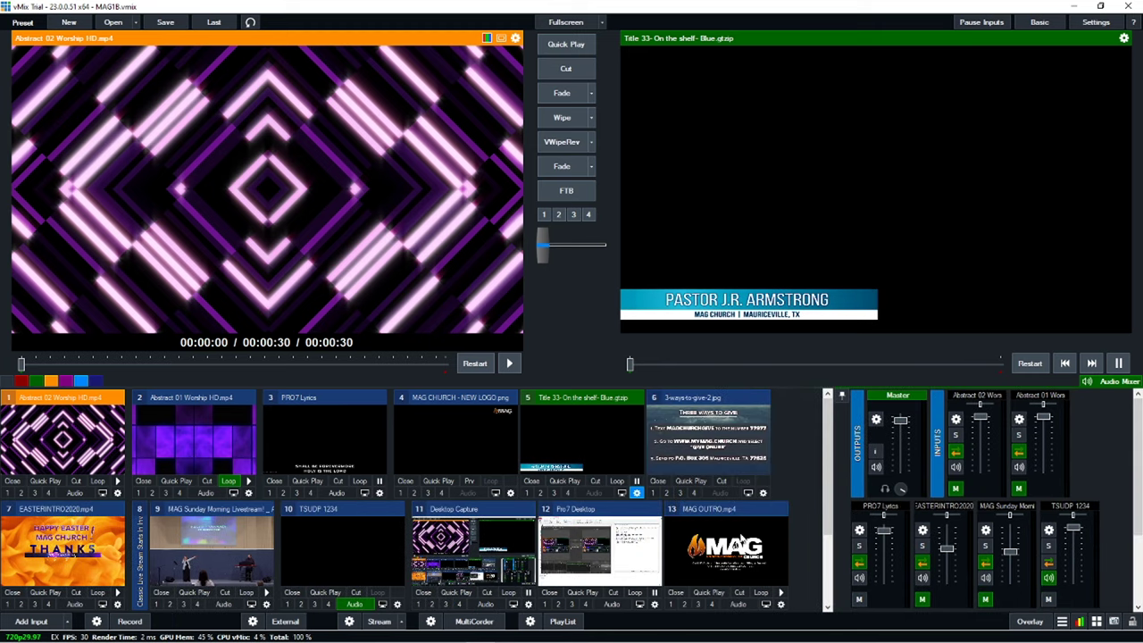
scroll(1140, 507, down, 3)
scroll(1139, 506, down, 1)
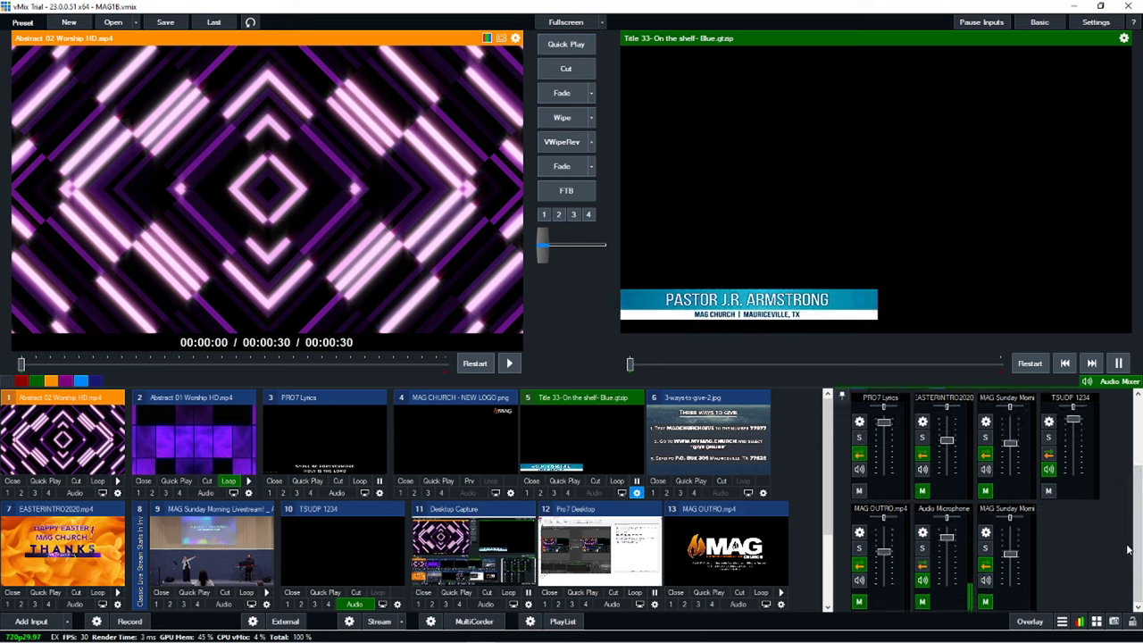
scroll(1140, 550, up, 3)
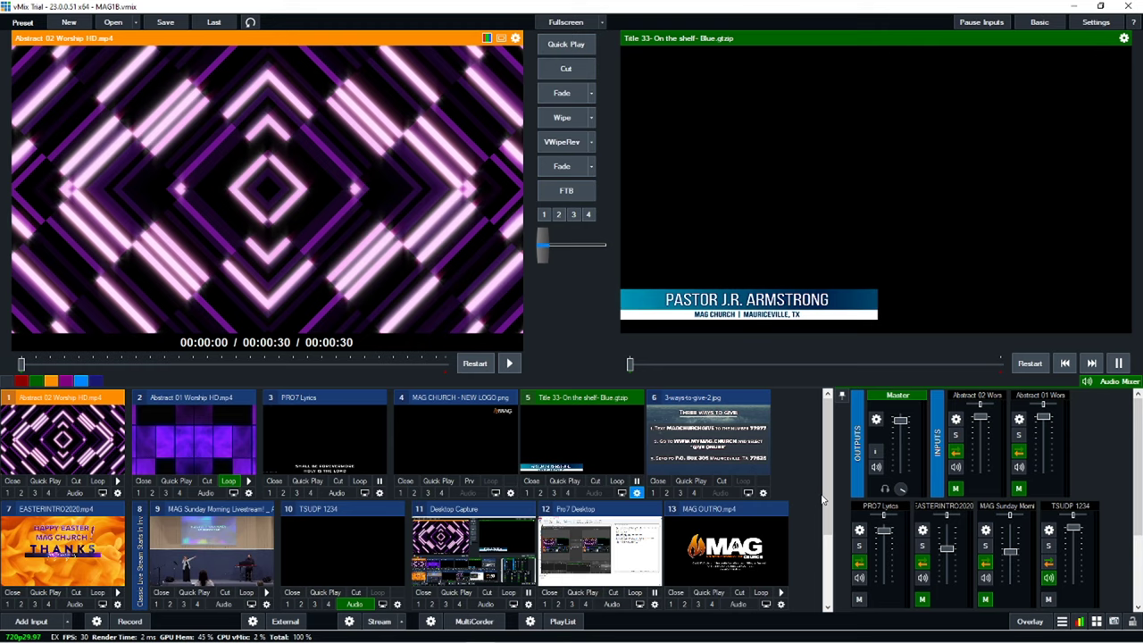
drag(832, 495, 740, 495)
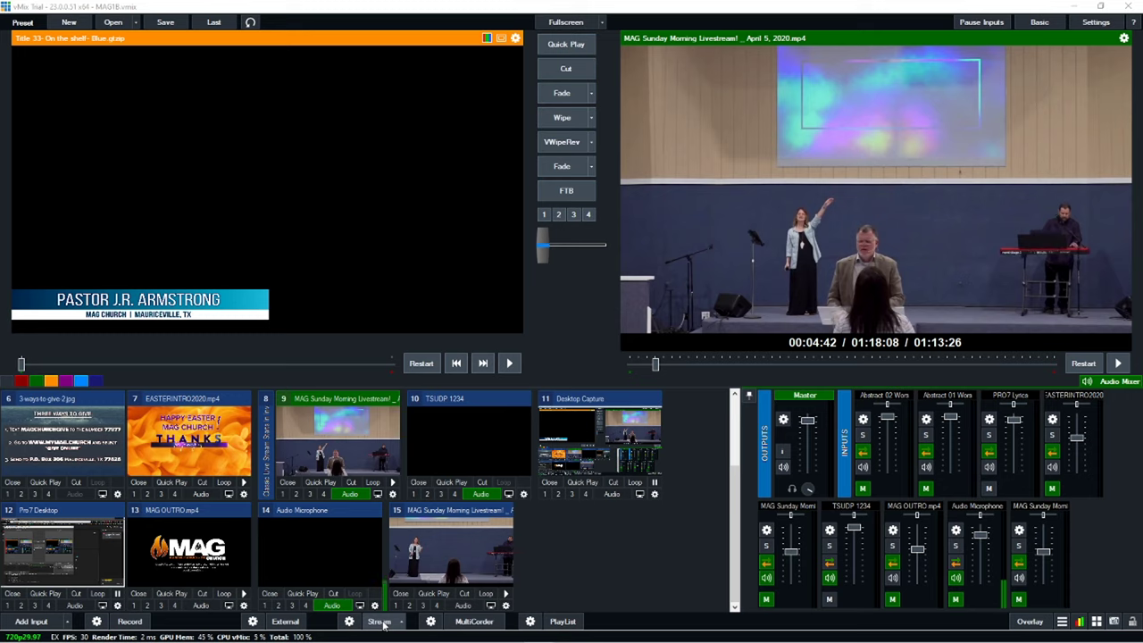
Step: Start streaming the vMix program output to YouTube
click(383, 623)
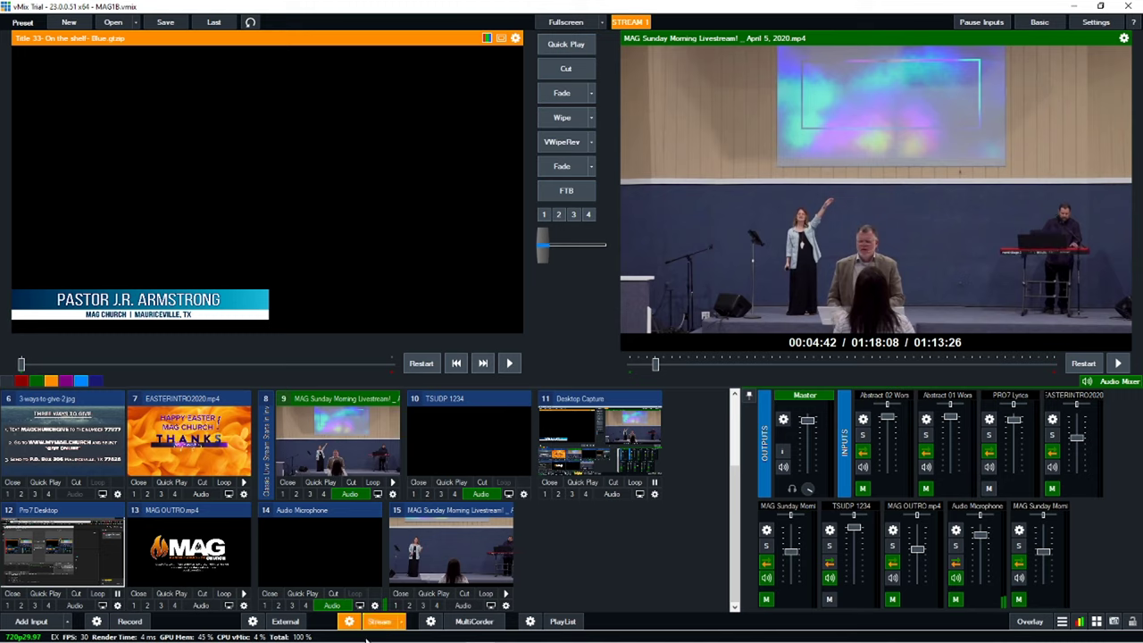
mouse_move(368, 631)
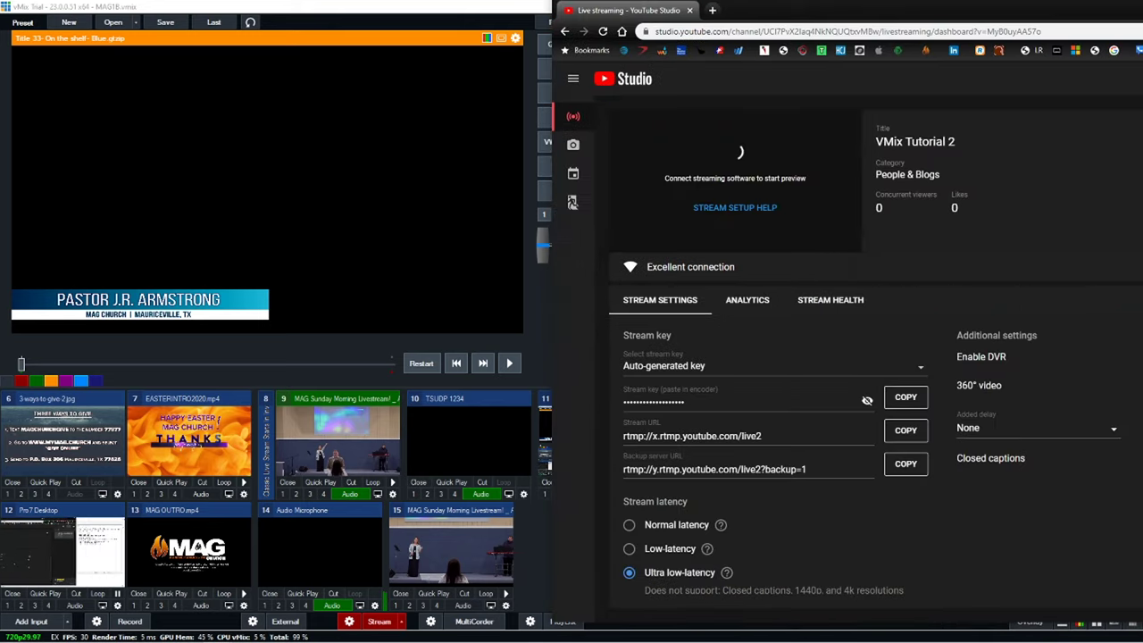
Step: Take the VMix Tutorial 2 broadcast live in a maximized YouTube Studio window
drag(1142, 18, 834, 26)
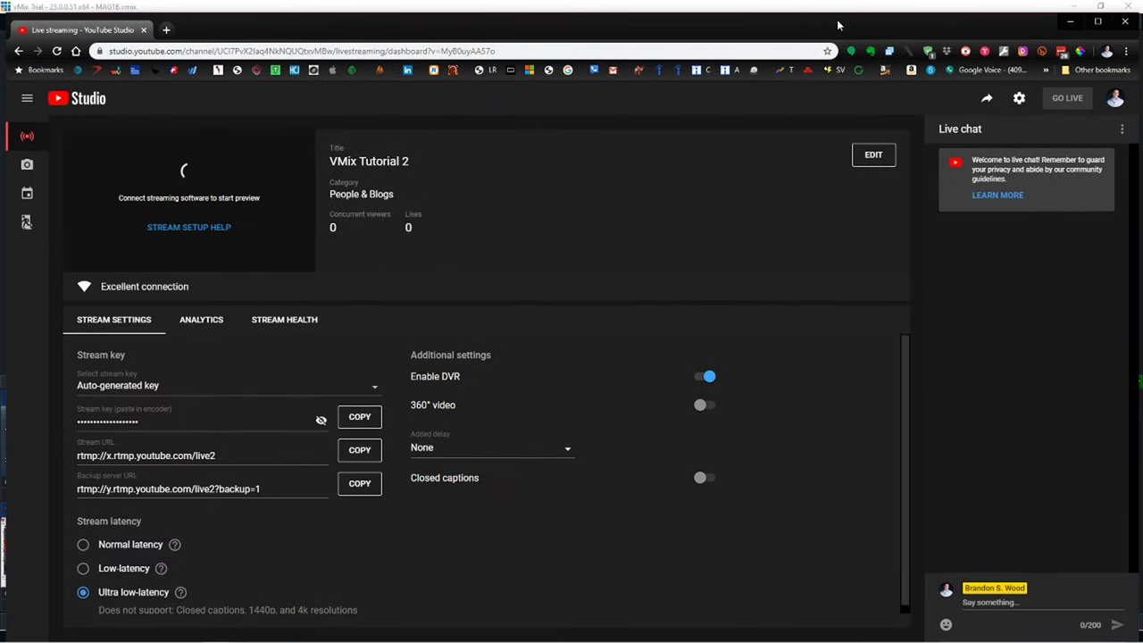
click(1099, 23)
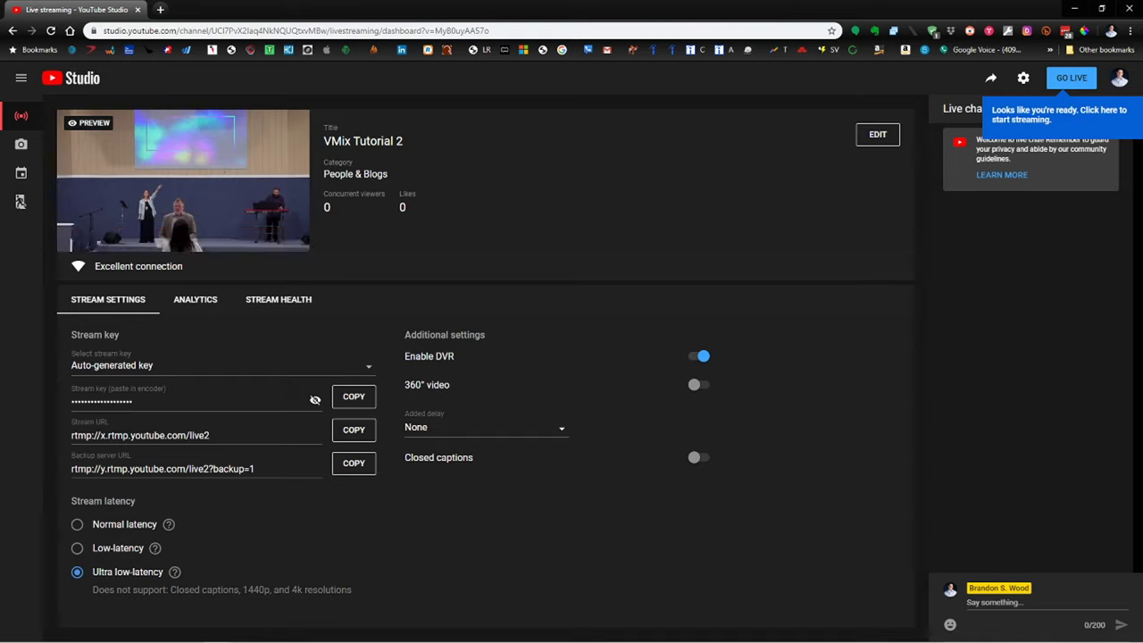
click(1070, 81)
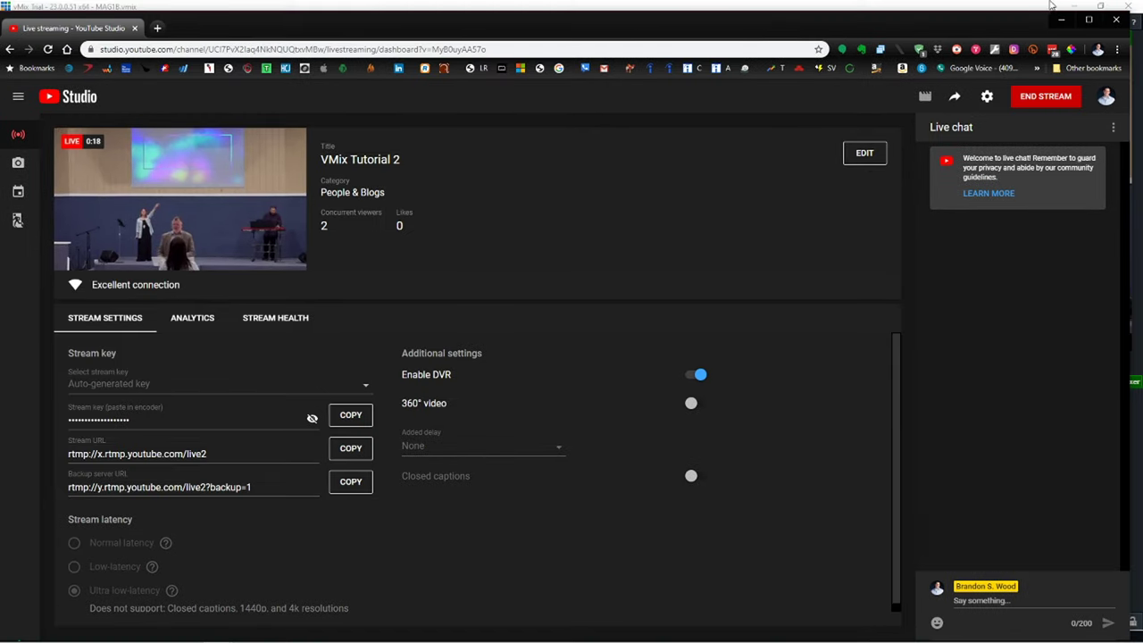
Step: End the YouTube live stream, confirm it, and minimize the browser back to vMix
click(1089, 19)
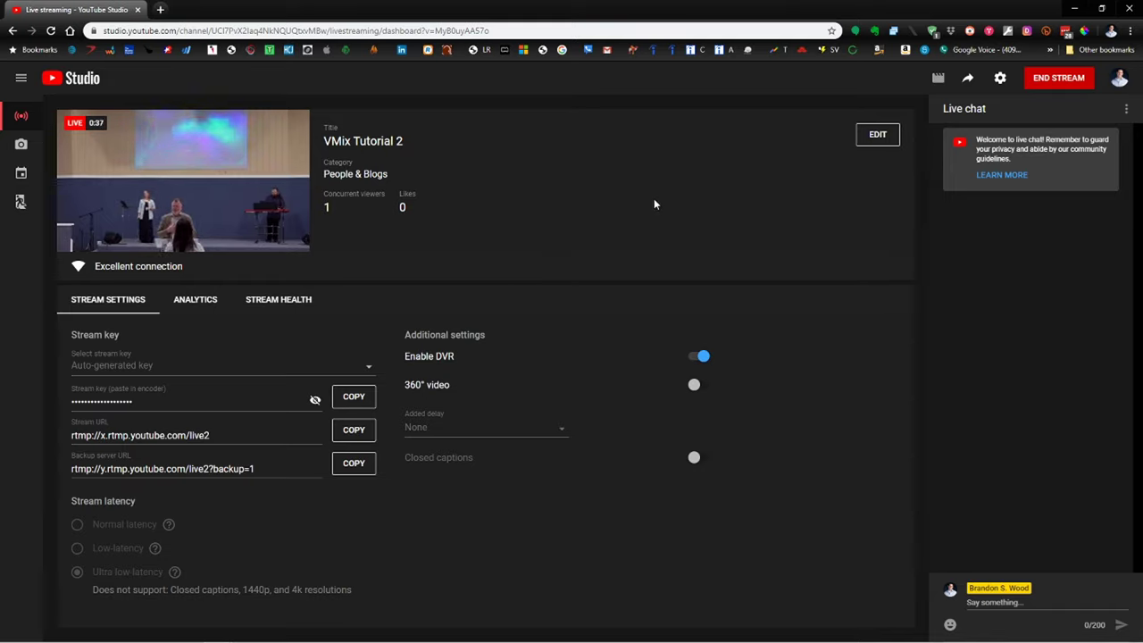
click(1054, 83)
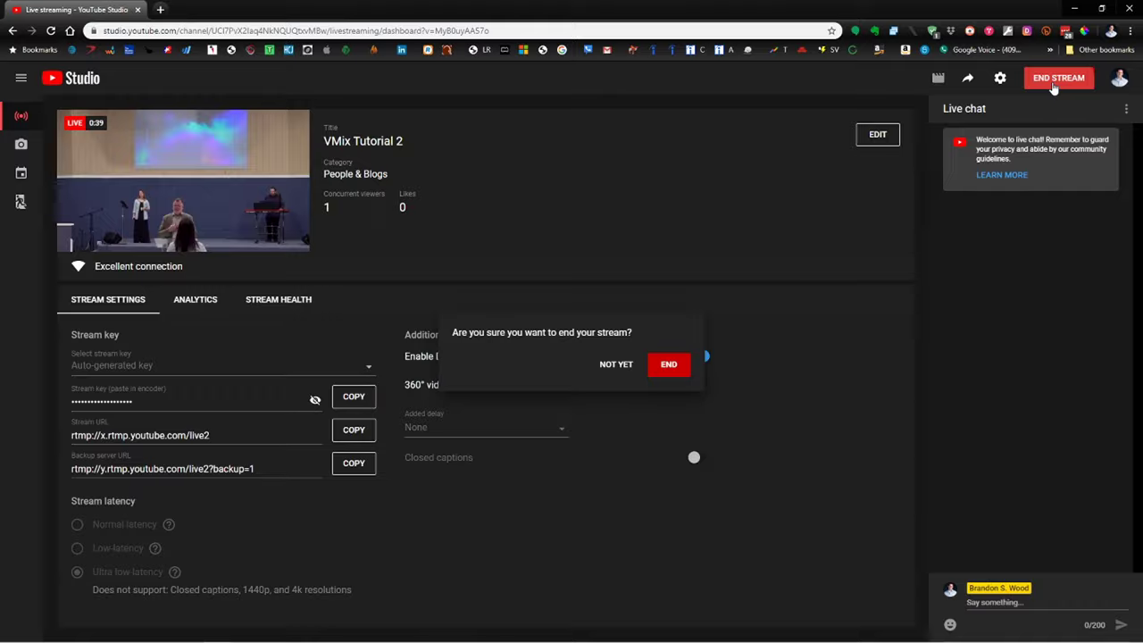
click(674, 368)
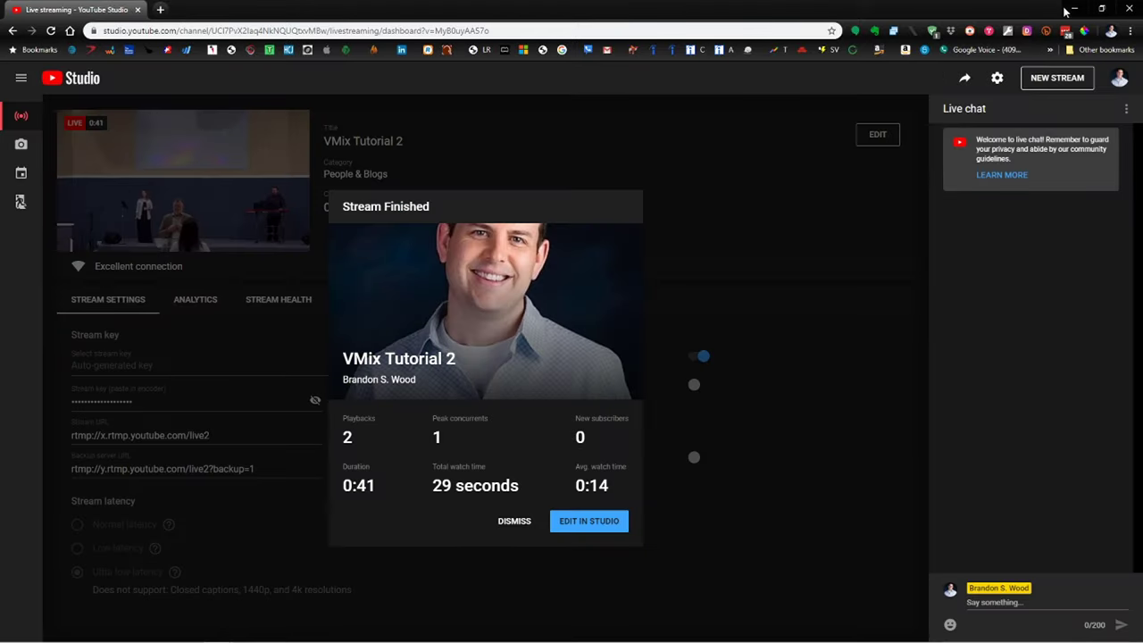
click(1068, 9)
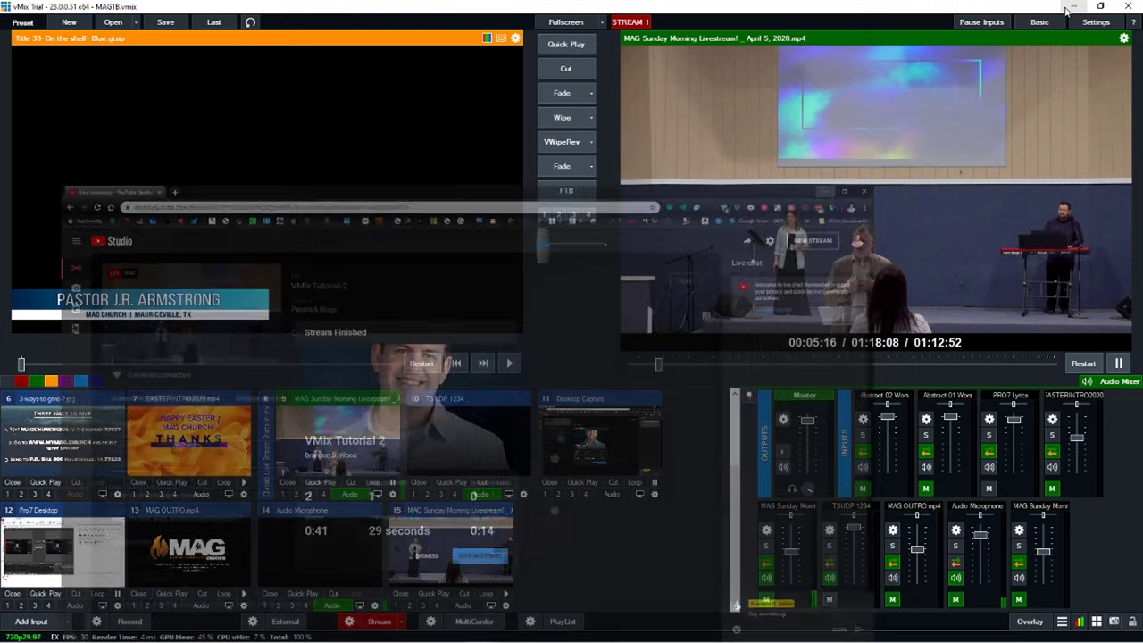
Step: Stop the live stream and fade Abstract 01 Worship HD onto program
click(375, 626)
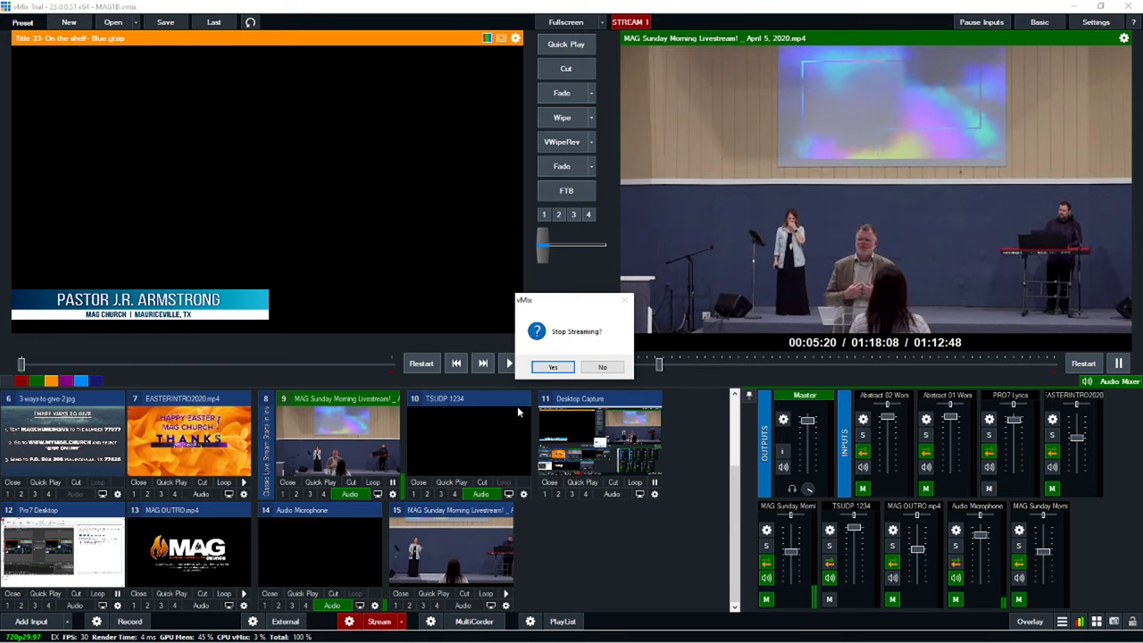
click(550, 368)
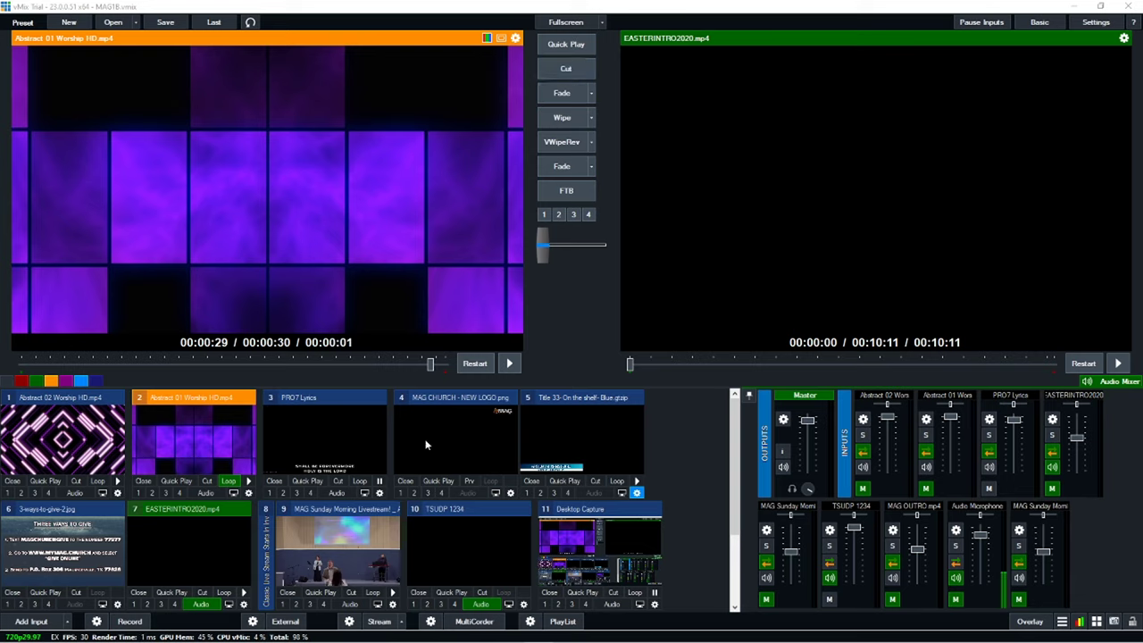
click(572, 170)
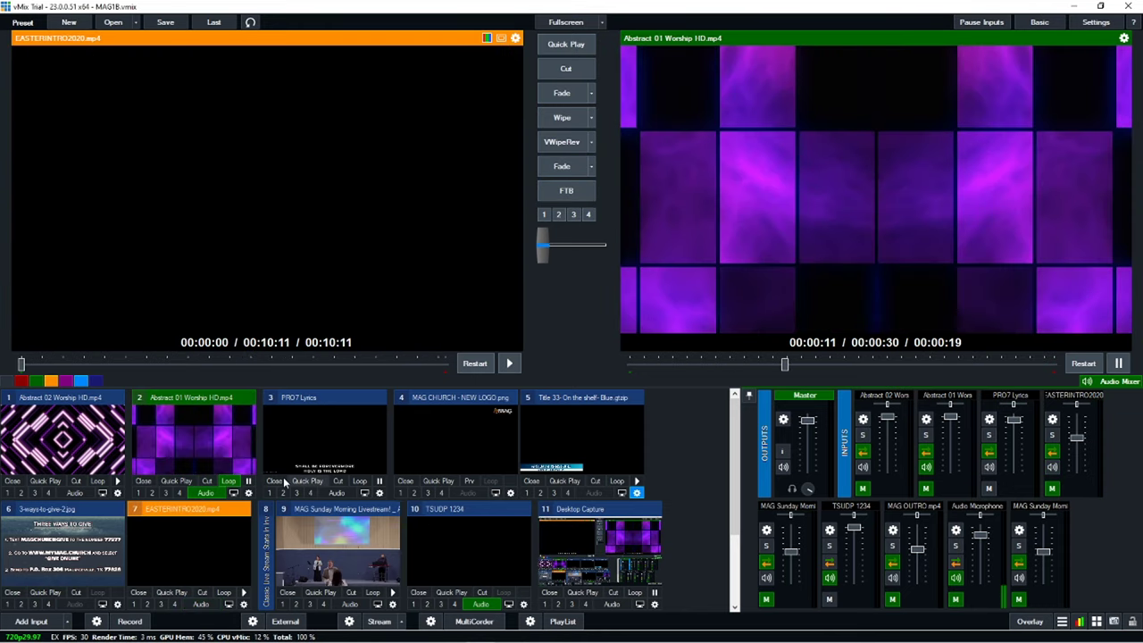
Step: Swap Abstract 01 and EASTERINTRO2020 using Wipe, VWipeRev, Fade, Fade and Cut, ending on EASTERINTRO2020
scroll(425, 521, down, 1)
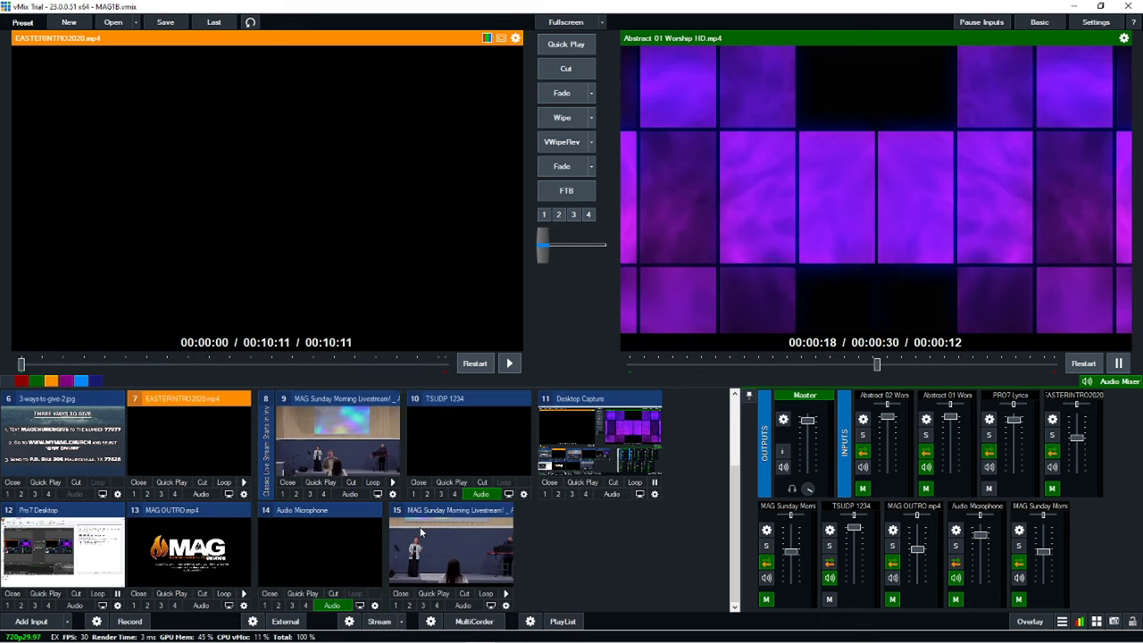
scroll(438, 519, up, 1)
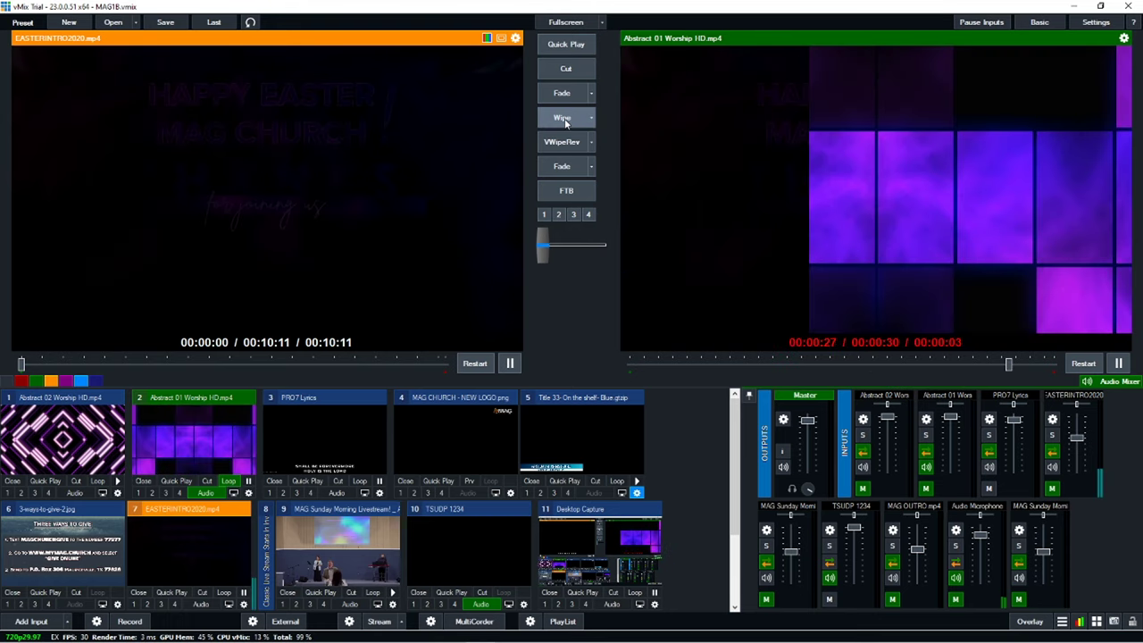
click(562, 120)
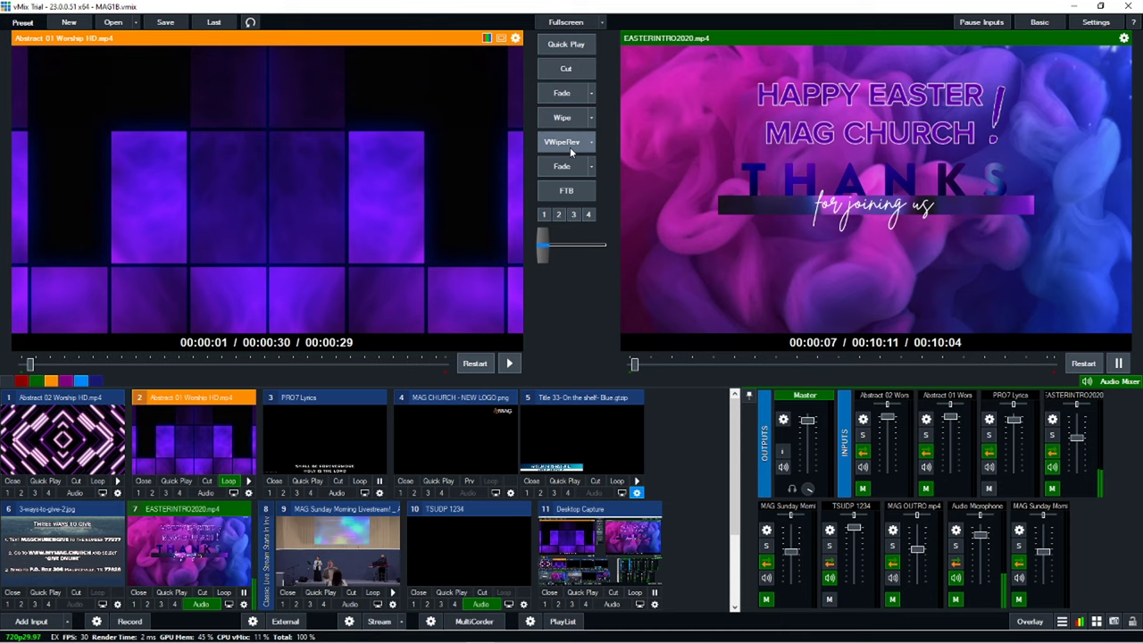
click(570, 147)
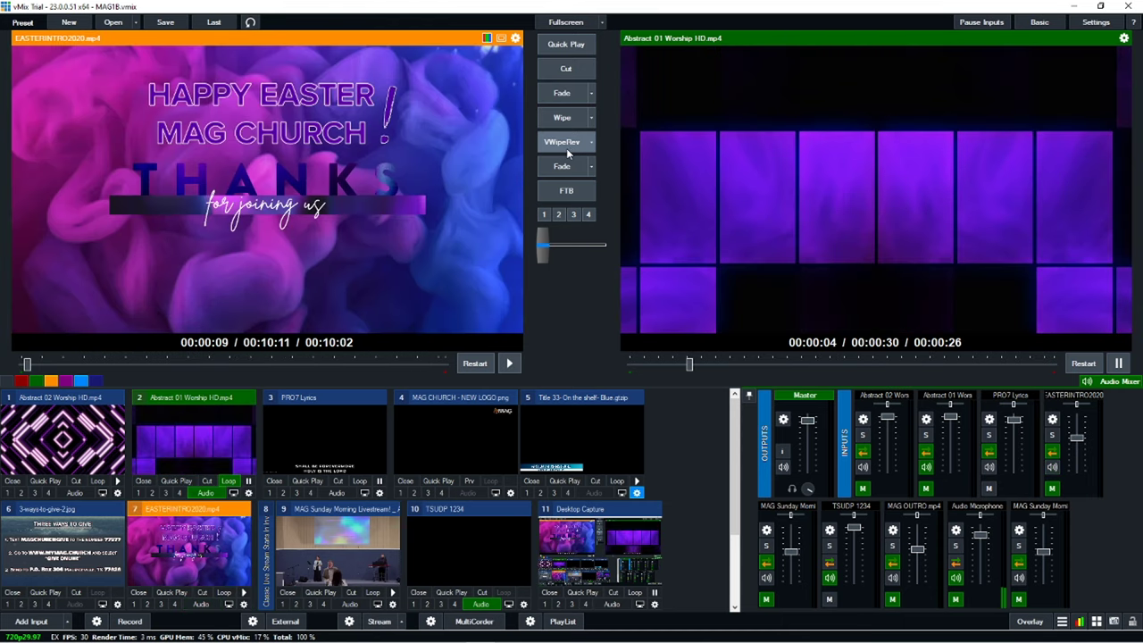
click(562, 92)
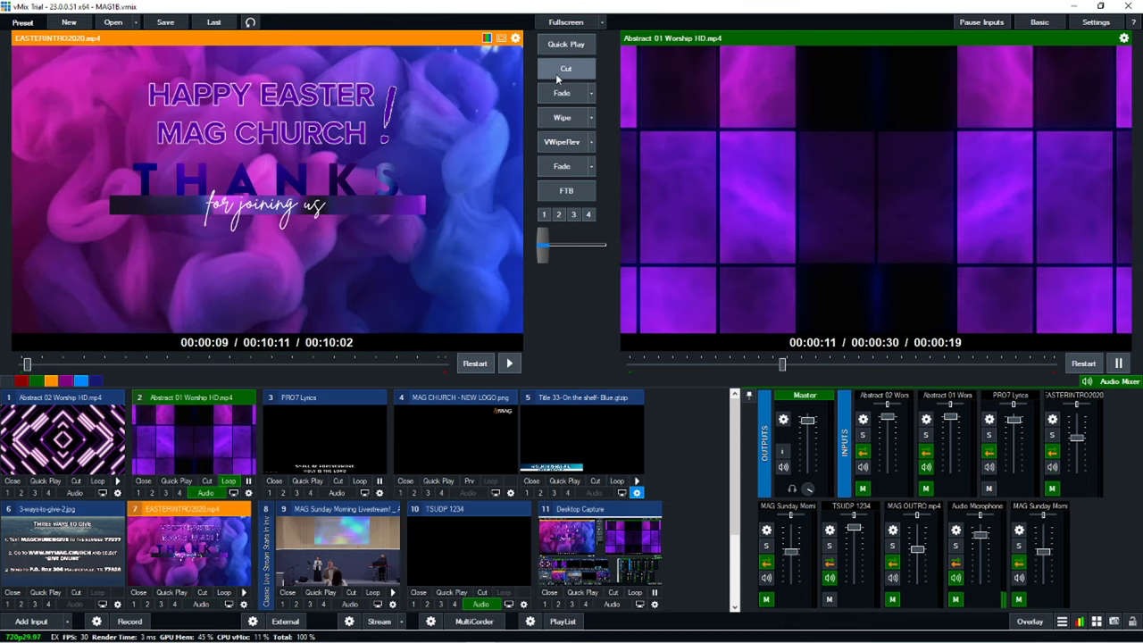
click(562, 93)
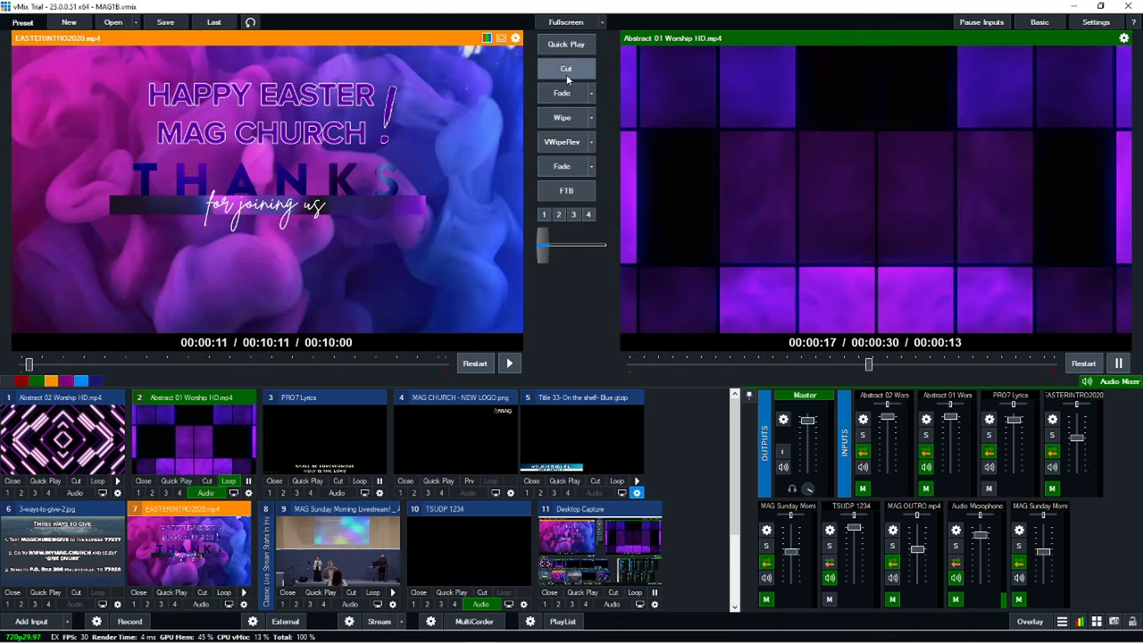
click(566, 74)
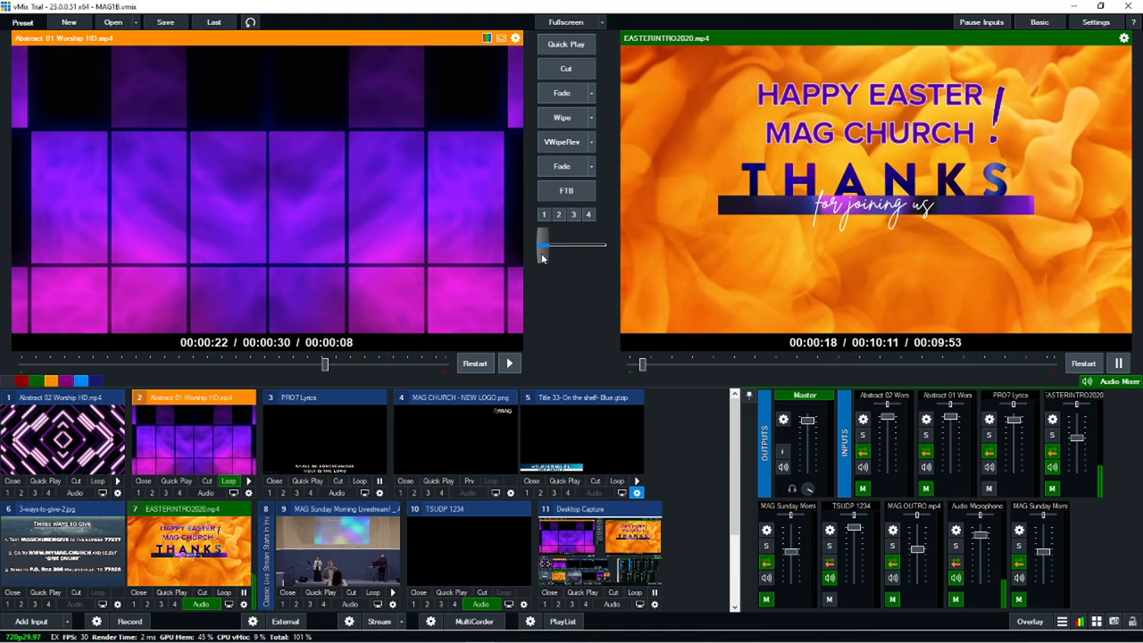
Step: Use the T-bar to blend to Abstract 01 and back, then pause EASTERINTRO2020 at 00:00:41
drag(542, 258, 599, 255)
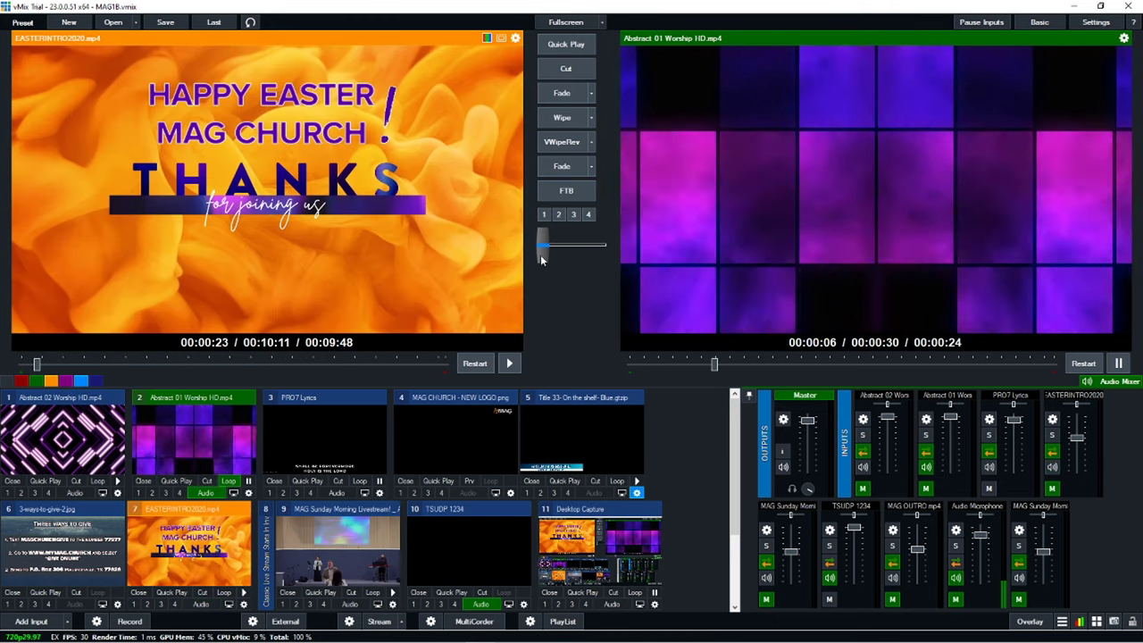
drag(542, 254, 597, 254)
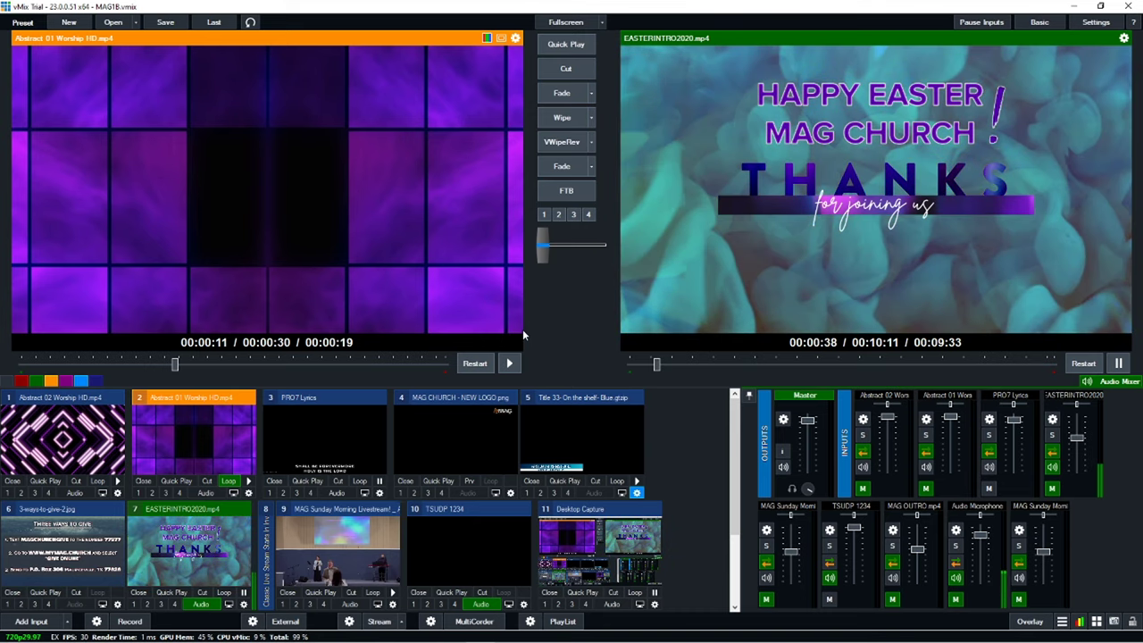
click(1108, 366)
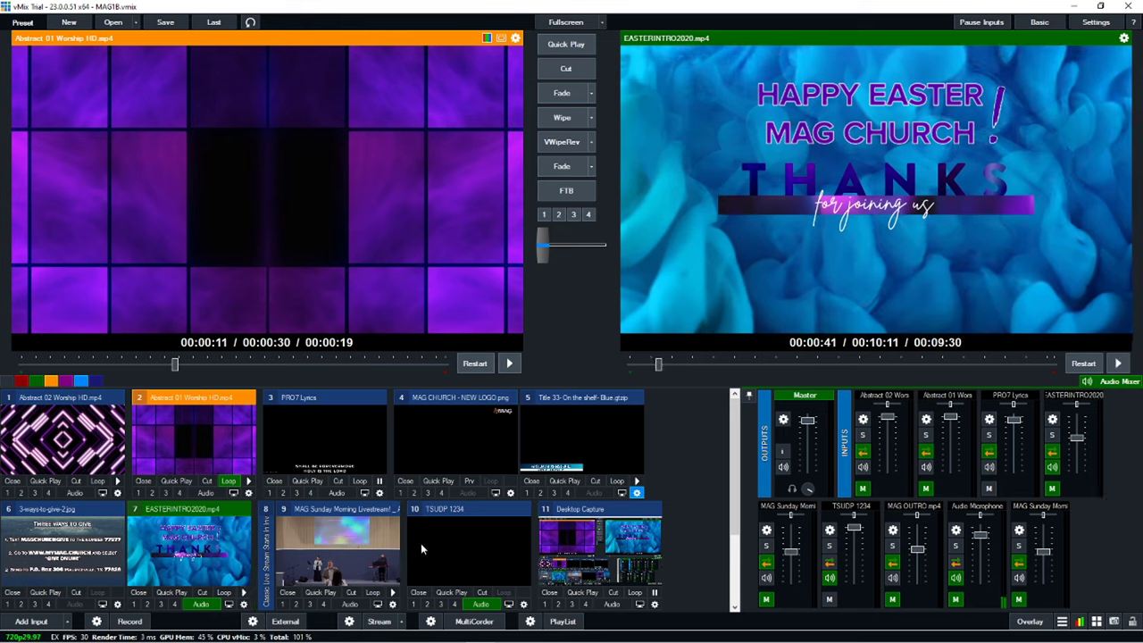
Step: Fade input 9, MAG Sunday Morning Livestream, onto program and drop its fader to -31 dB
click(362, 547)
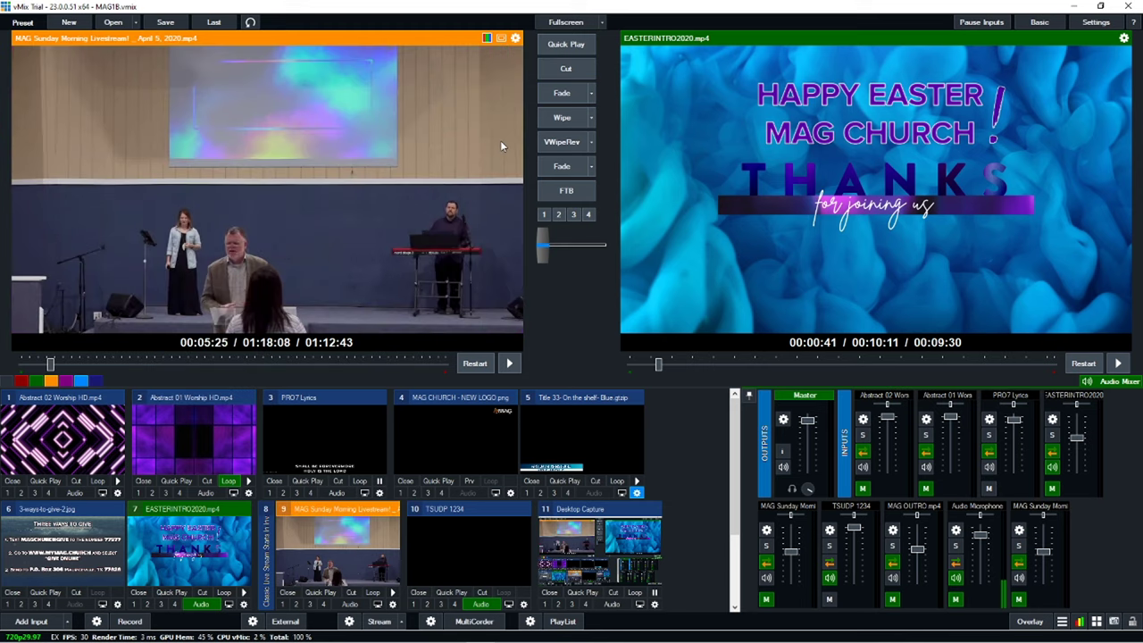
click(569, 168)
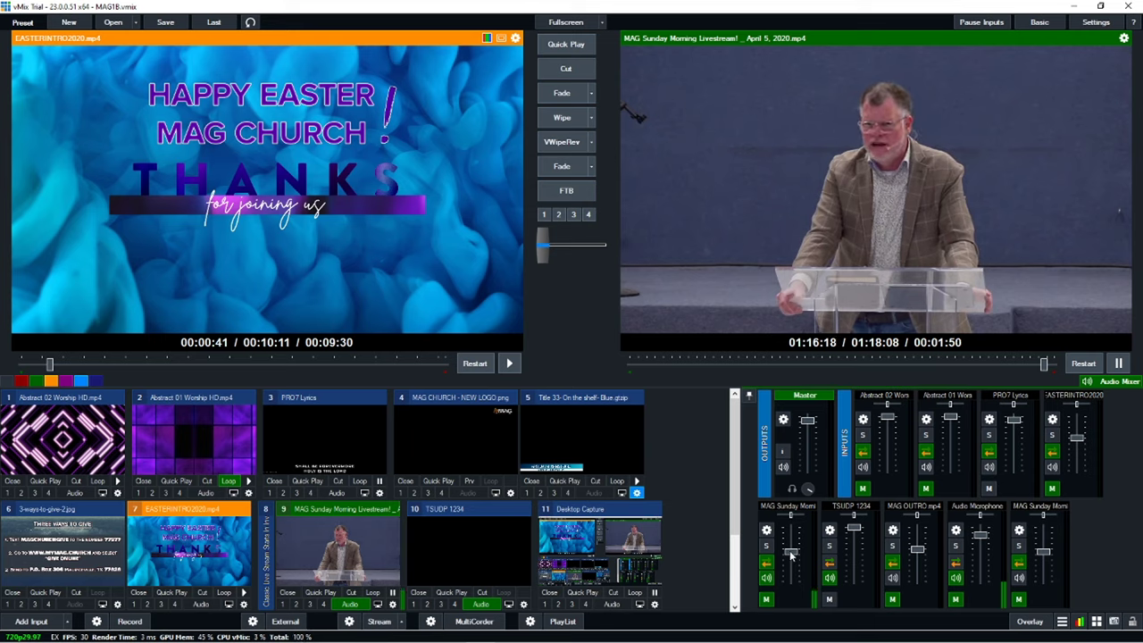
drag(789, 552, 787, 565)
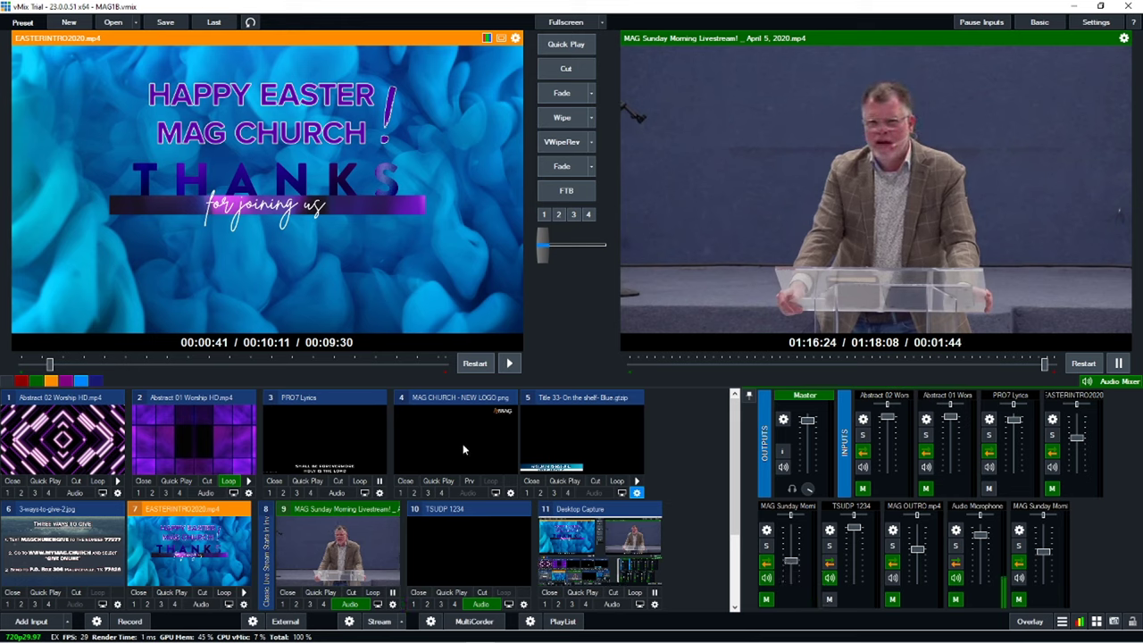
Step: Overlay MAG CHURCH - NEW LOGO.png on the live sermon with overlay 1
click(400, 494)
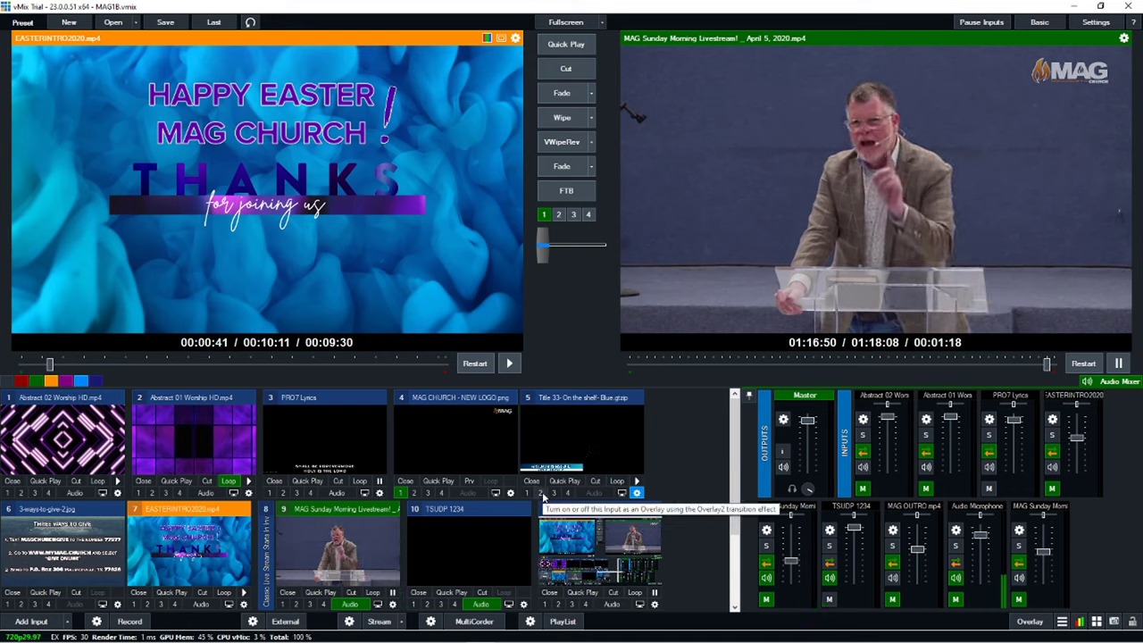
Step: Animate Title 33, the pastor's name lower third, onto the output with overlay 2
click(541, 493)
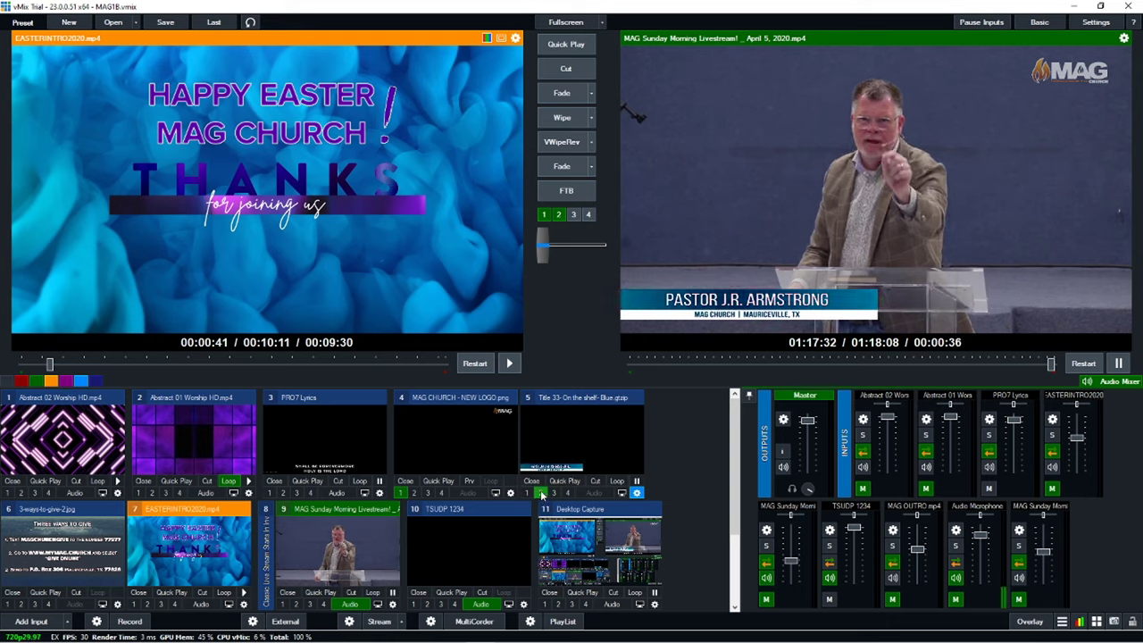
Step: Take the Title 33 lower third off air, then fade out the MAG logo overlay
click(540, 493)
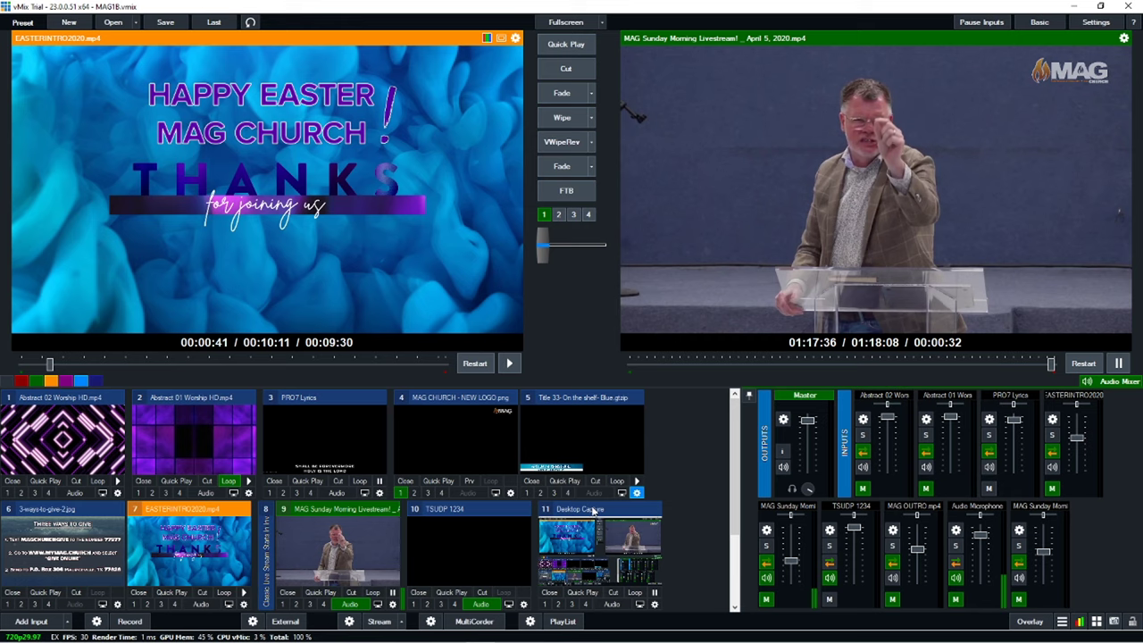
click(401, 494)
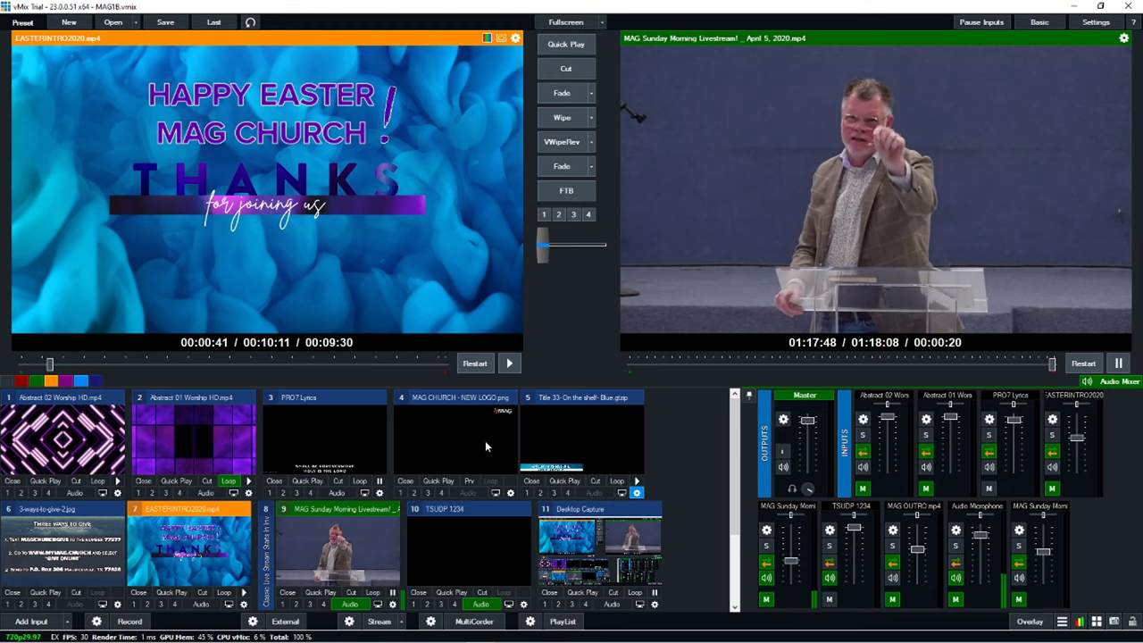
Step: Cue MAG OUTRO.mp4 from its start in preview and fade it onto the output
scroll(464, 483, down, 2)
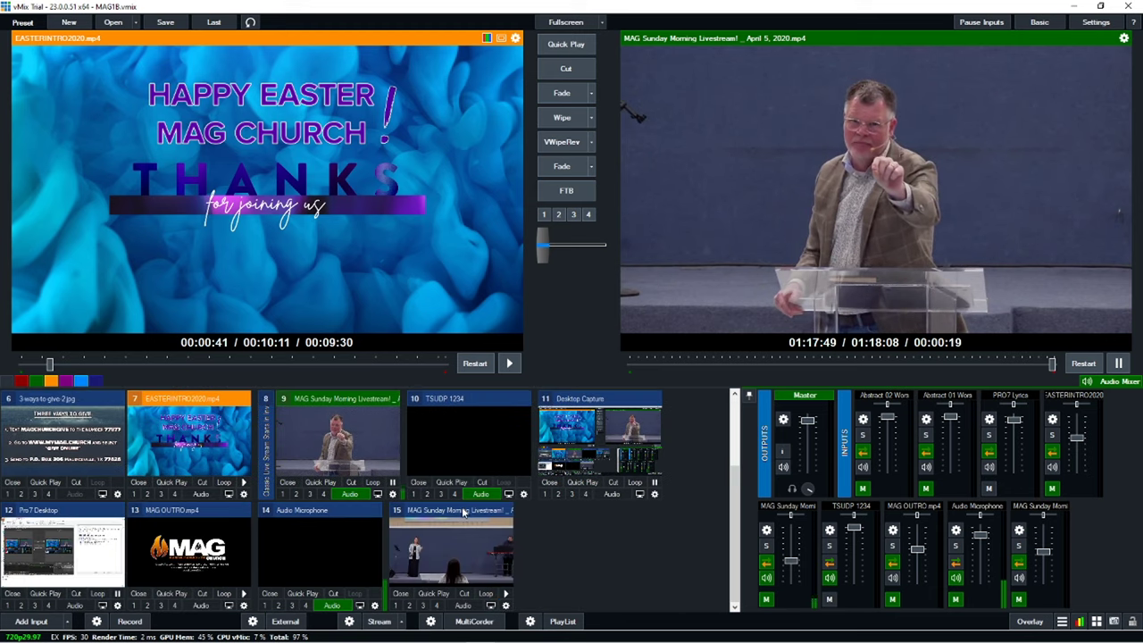
click(204, 562)
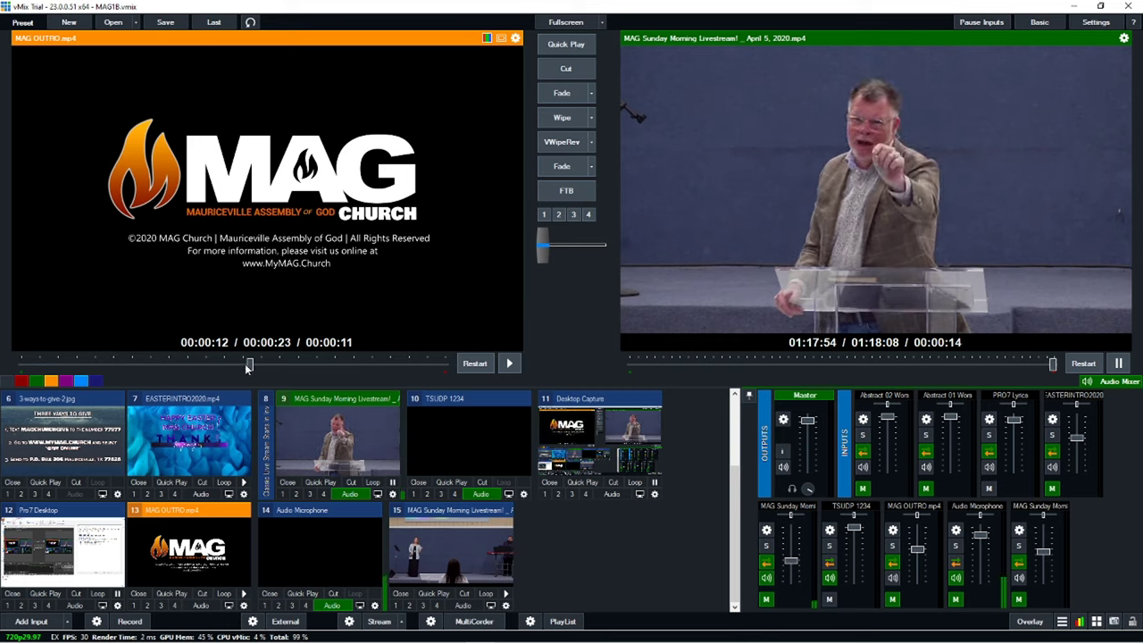
click(476, 363)
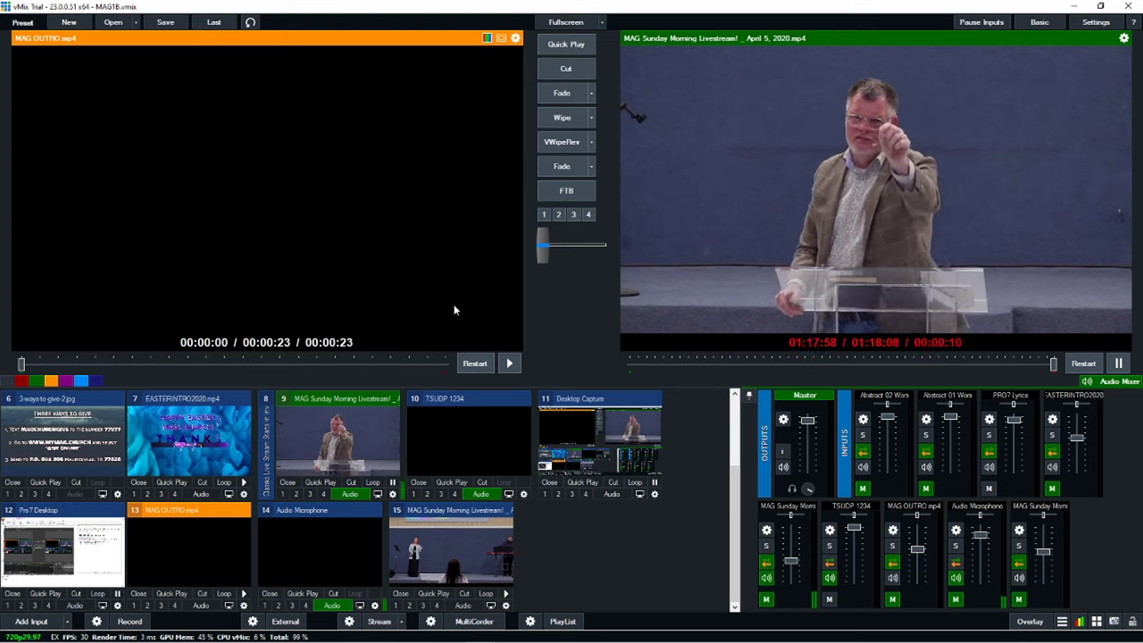
click(569, 169)
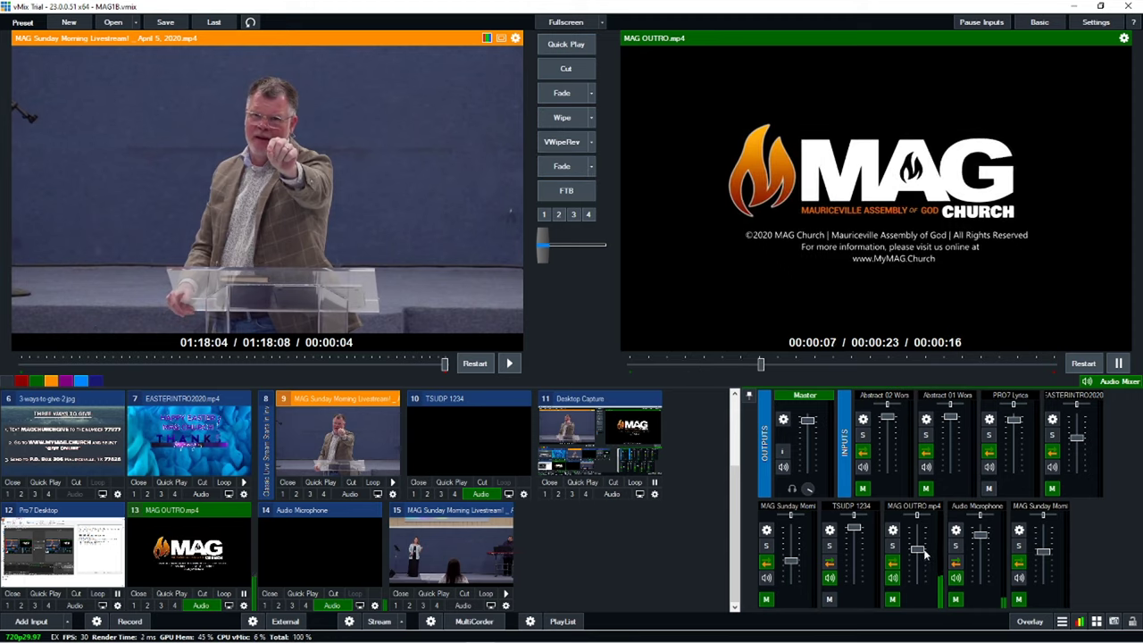
Step: Adjust the MAG OUTRO audio fader to about 20% volume
mouse_move(919, 549)
drag(919, 549, 921, 541)
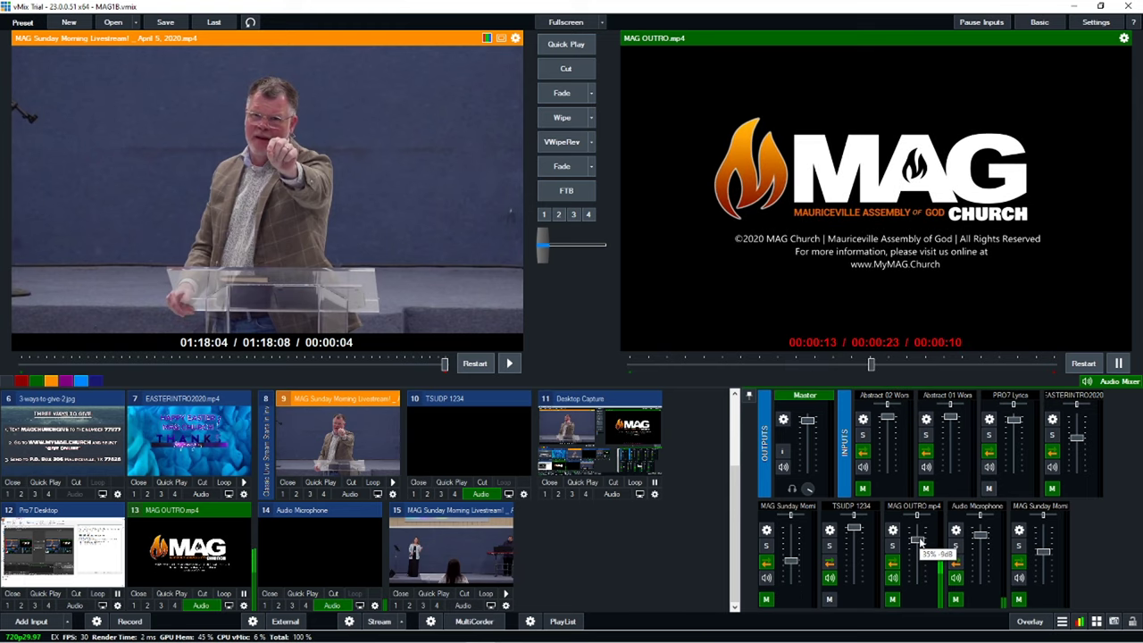
drag(920, 541, 915, 555)
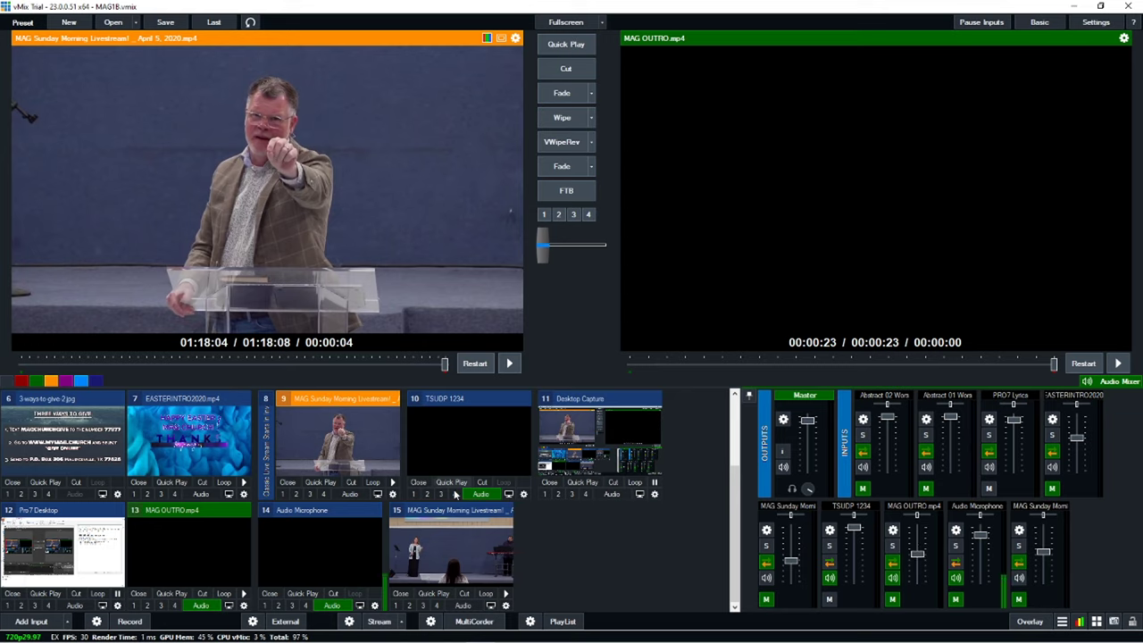
scroll(509, 498, up, 1)
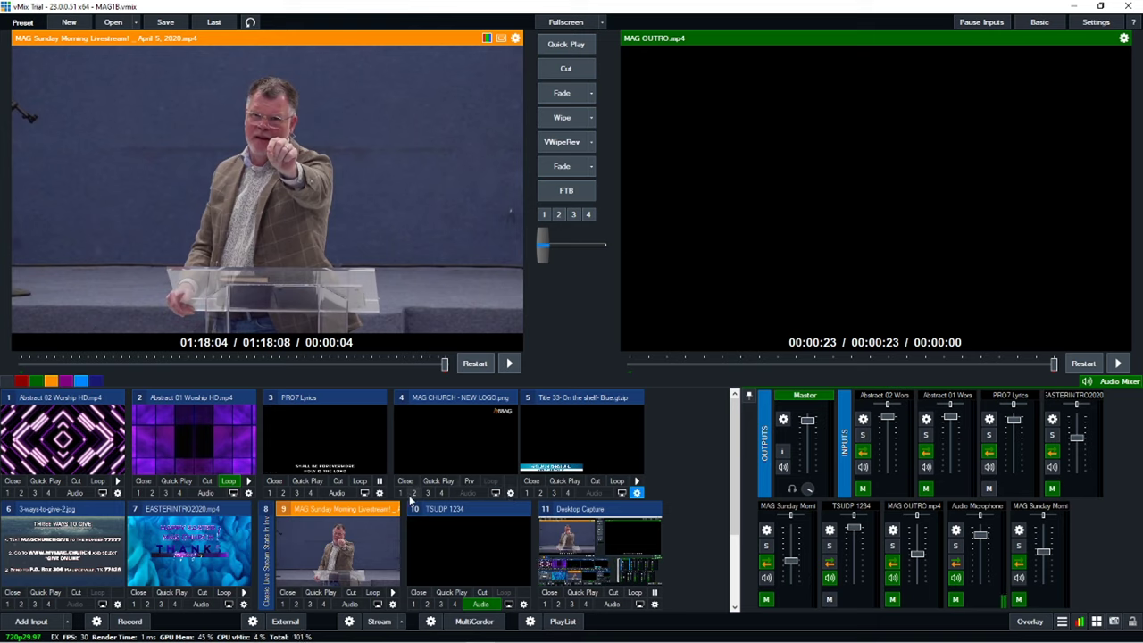
click(401, 493)
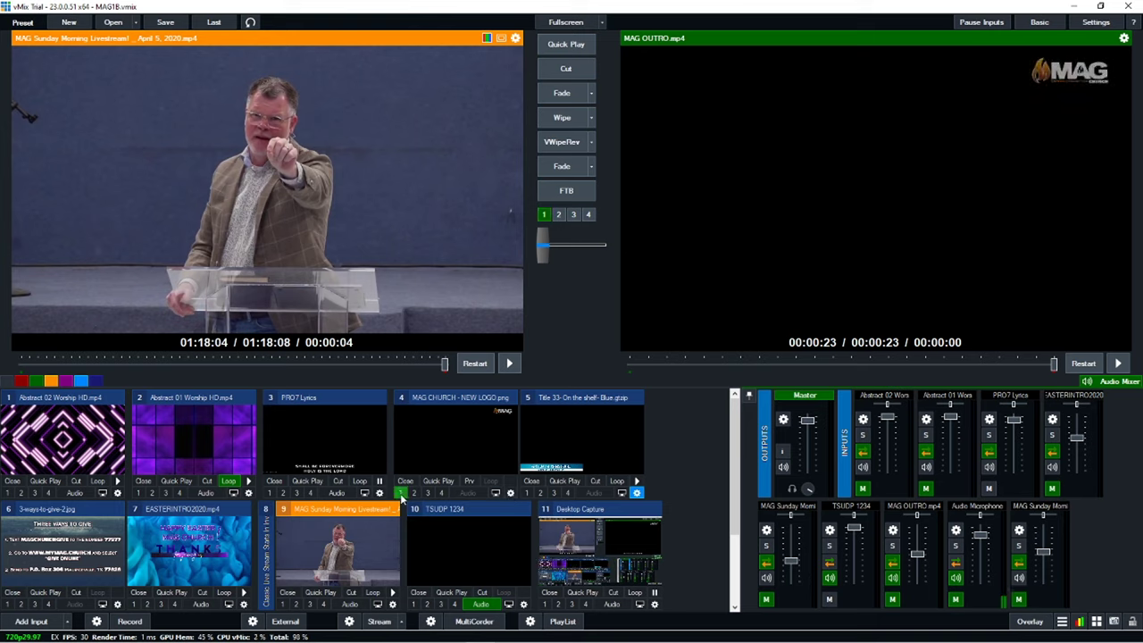
click(401, 493)
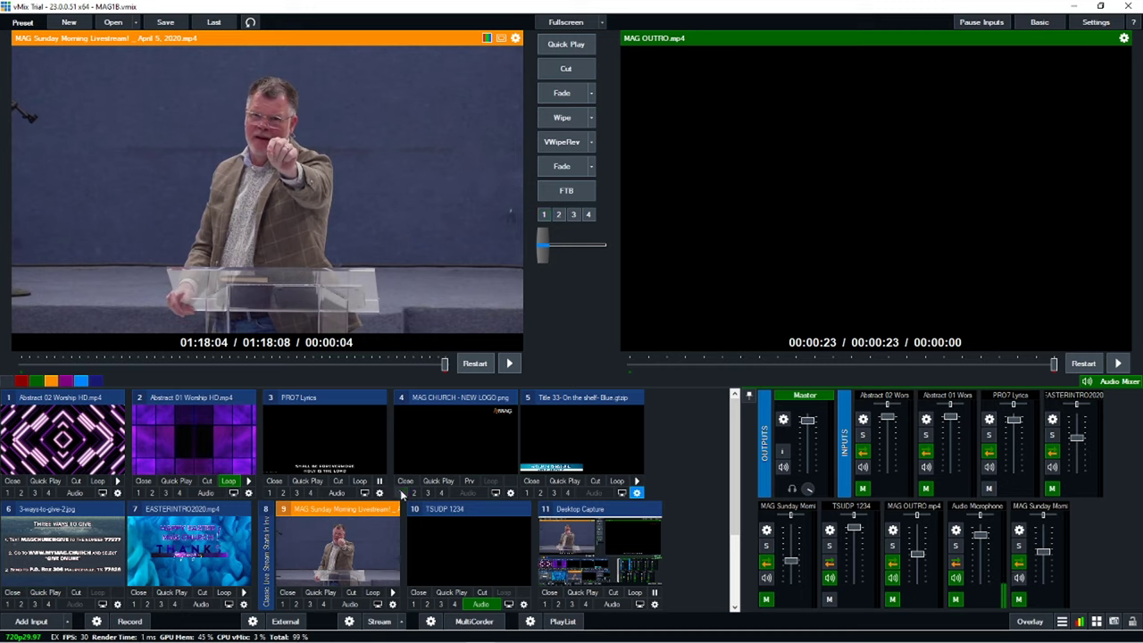
click(401, 493)
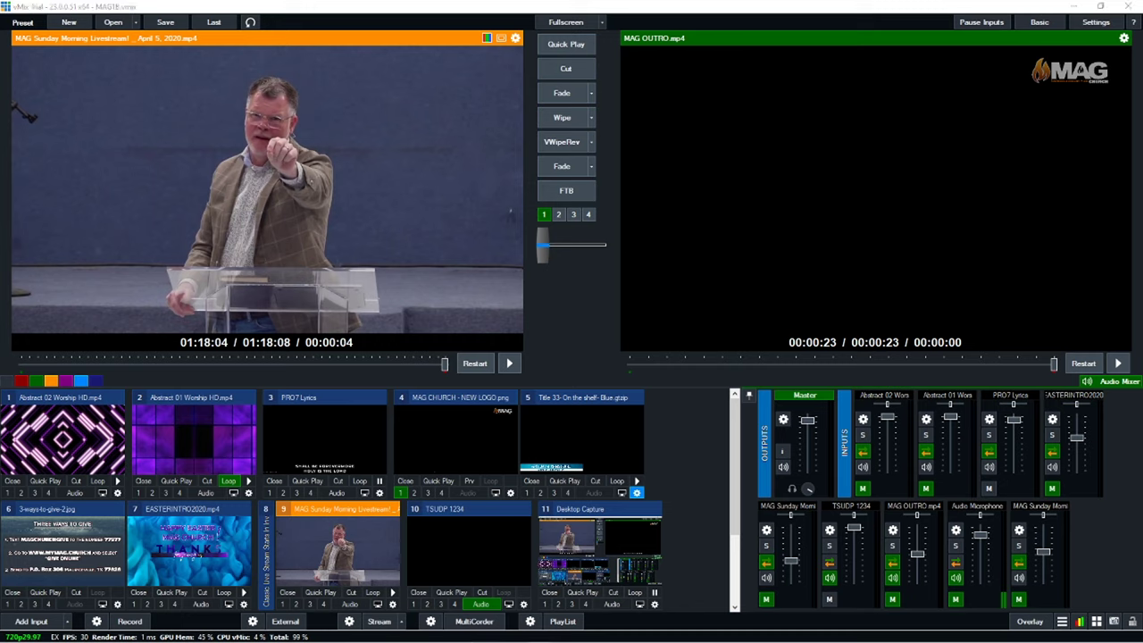
click(544, 216)
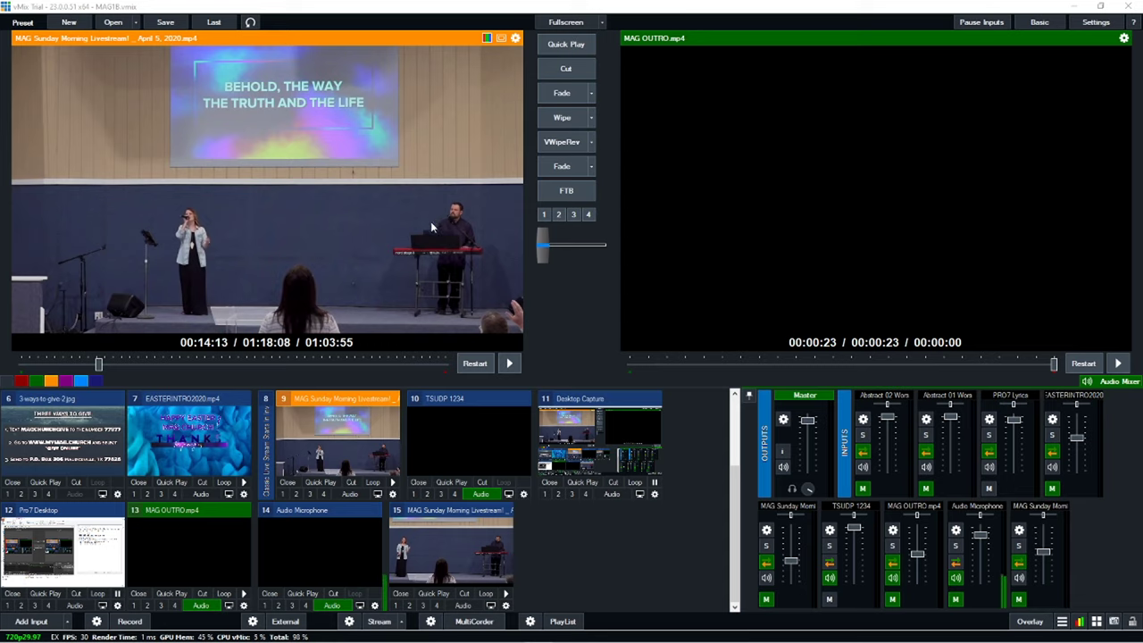
Step: Load input 15, MAG Sunday Morning Livestream, into preview cued at 00:12:19
click(465, 546)
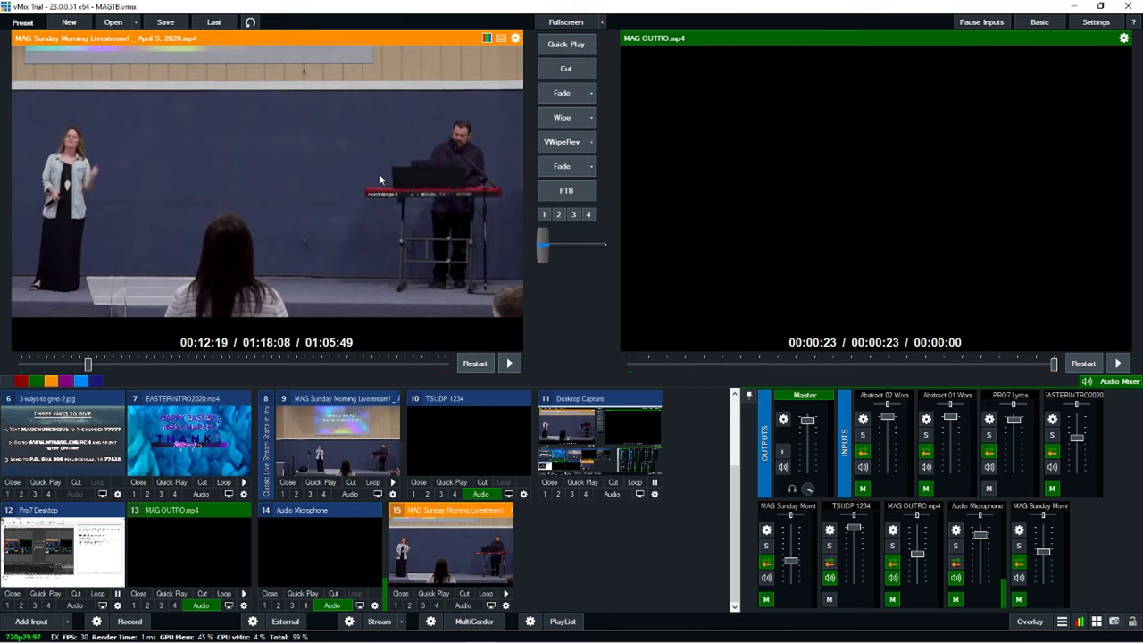
Step: Fade the worship video live, overlay the PRO7 Lyrics input with overlay 1, and pause it
click(552, 170)
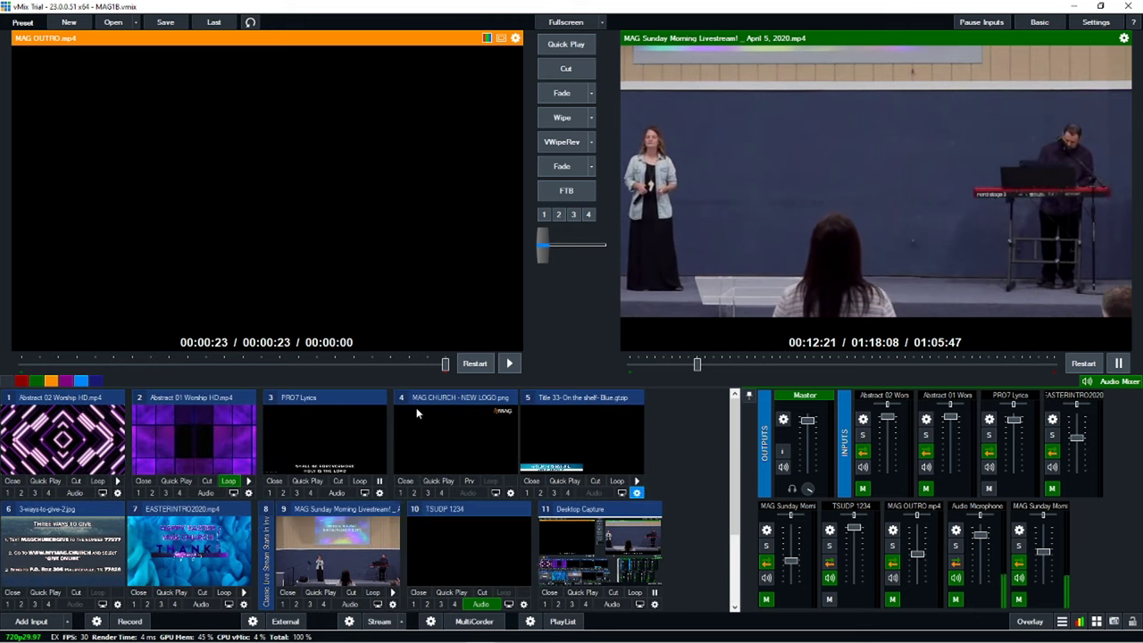
click(344, 427)
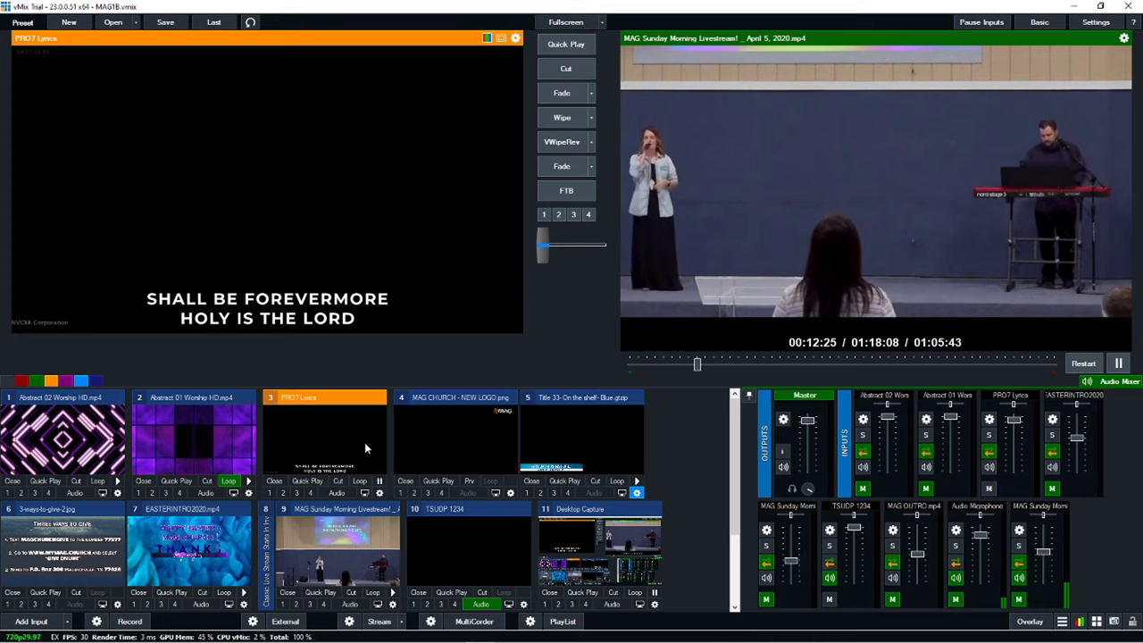
click(270, 493)
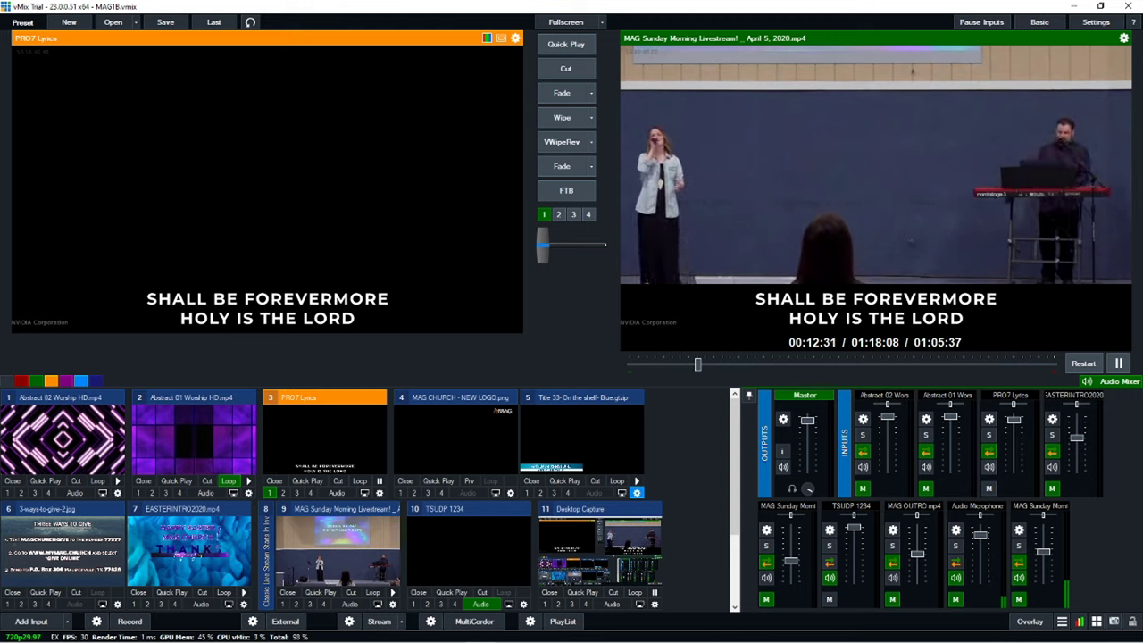
mouse_move(456, 635)
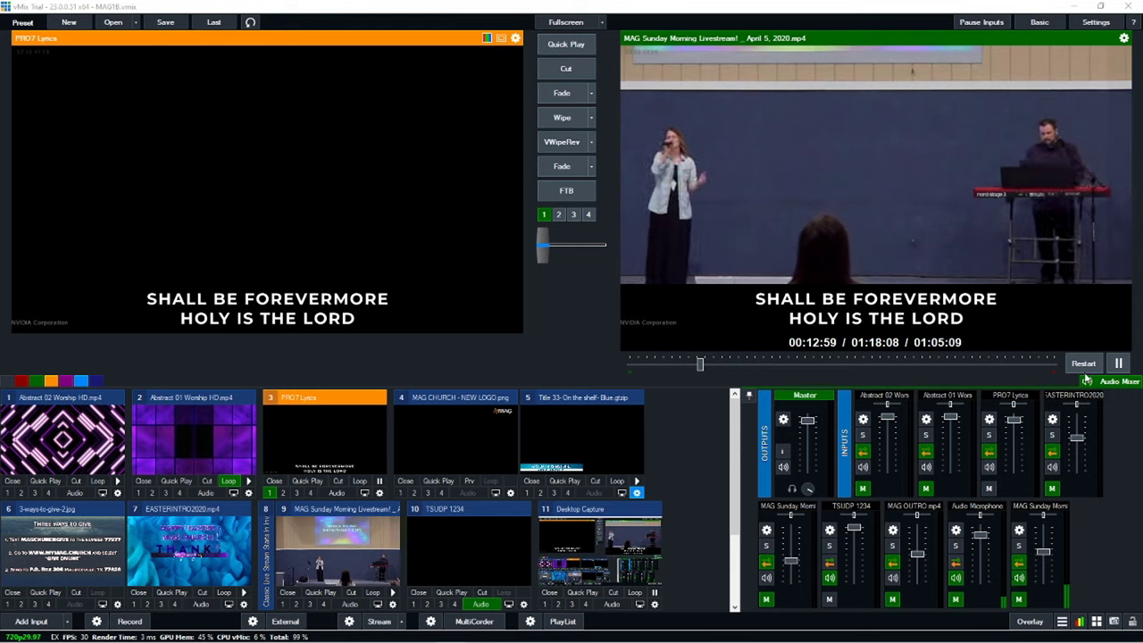
click(1117, 364)
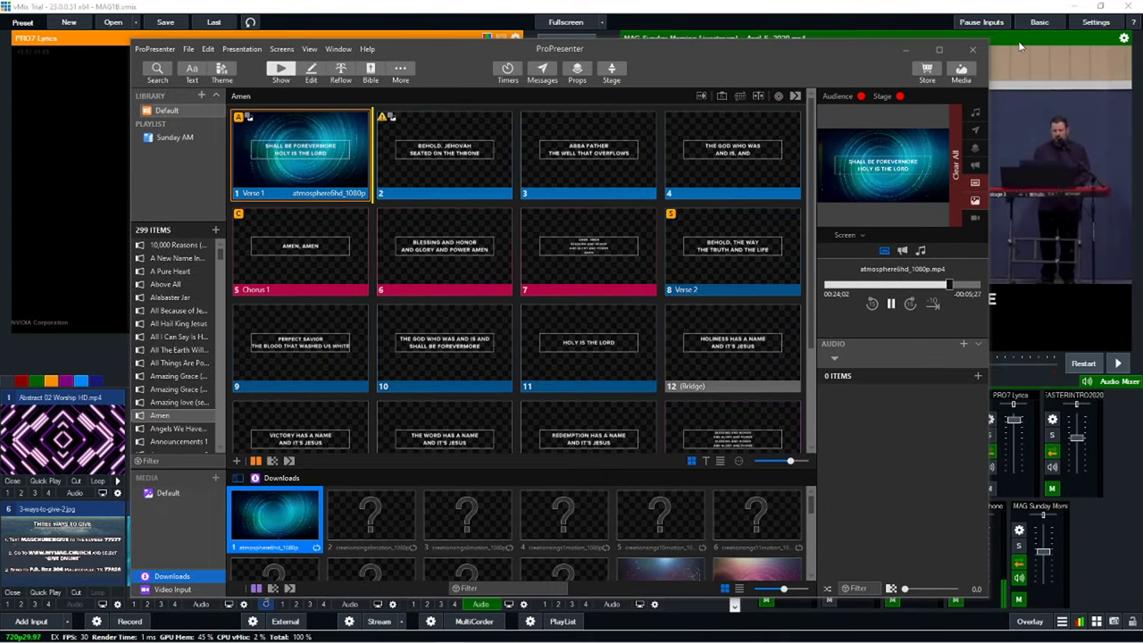
Step: Restart the Verse 1 background video in ProPresenter, then cue the Title 33 pastor lower third in vMix Preview
click(939, 49)
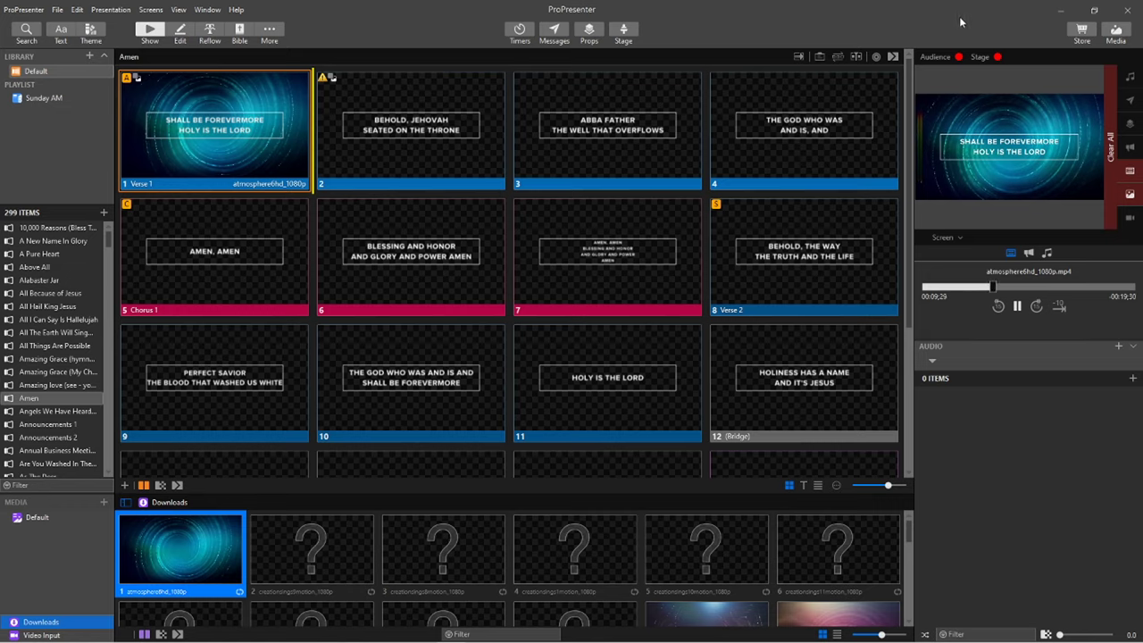
click(205, 91)
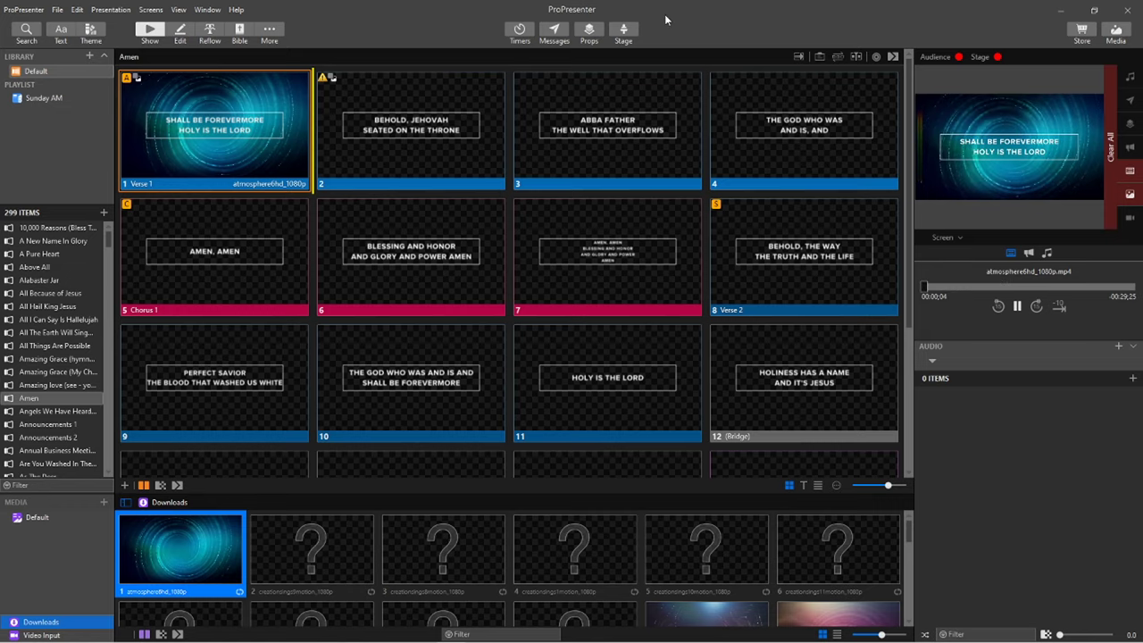
key(alt+Tab)
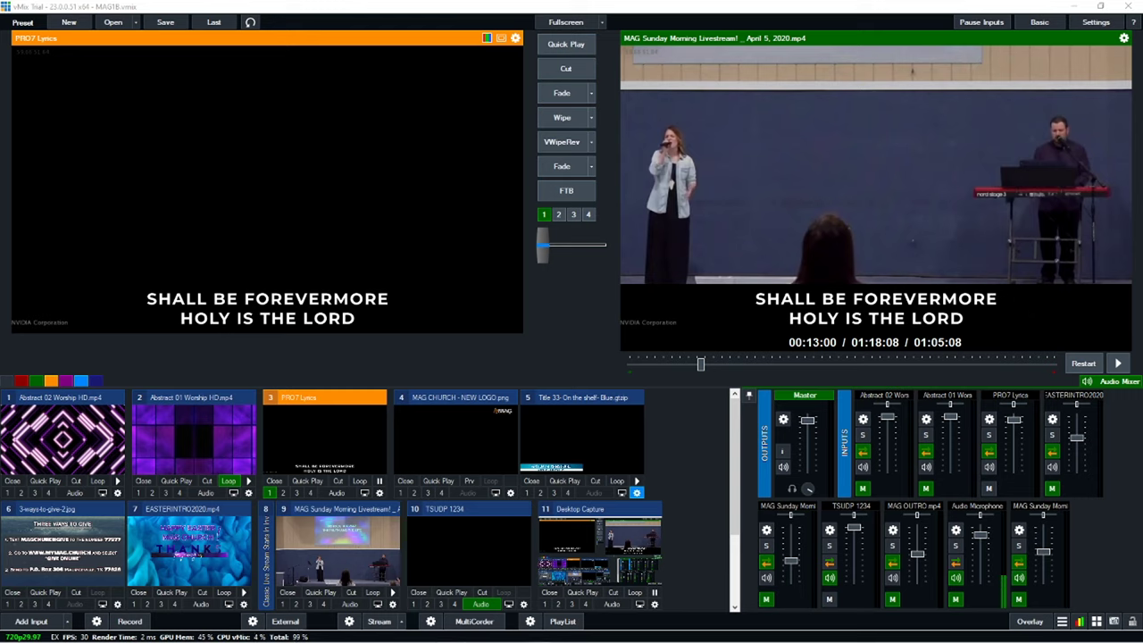
click(577, 442)
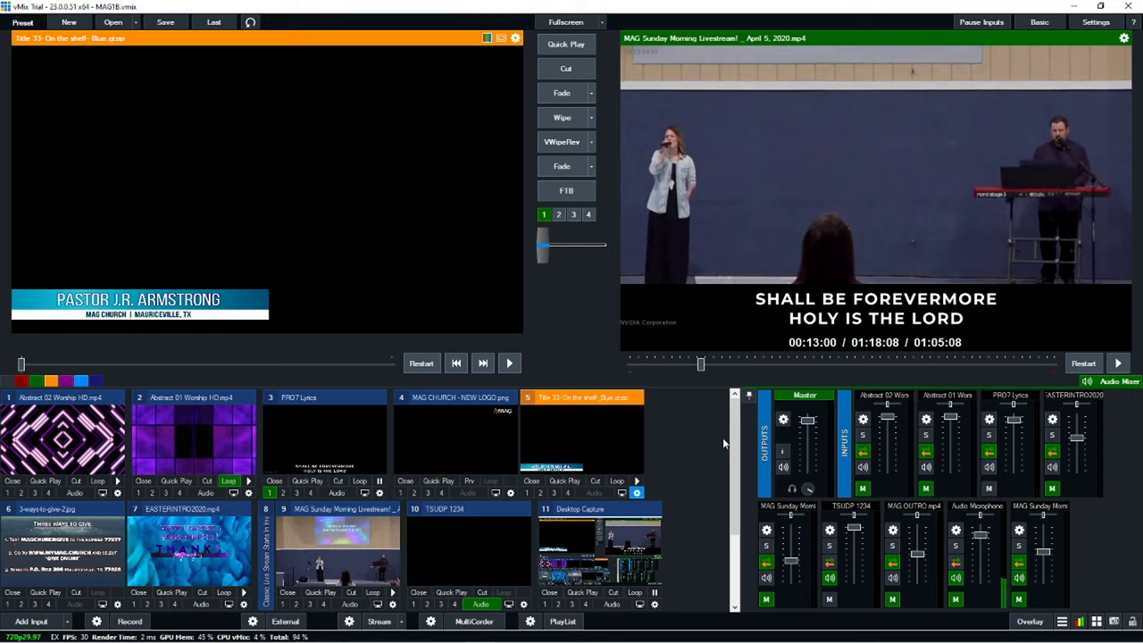
Step: Scroll the vMix input list down to reveal the lower inputs
drag(735, 445, 747, 536)
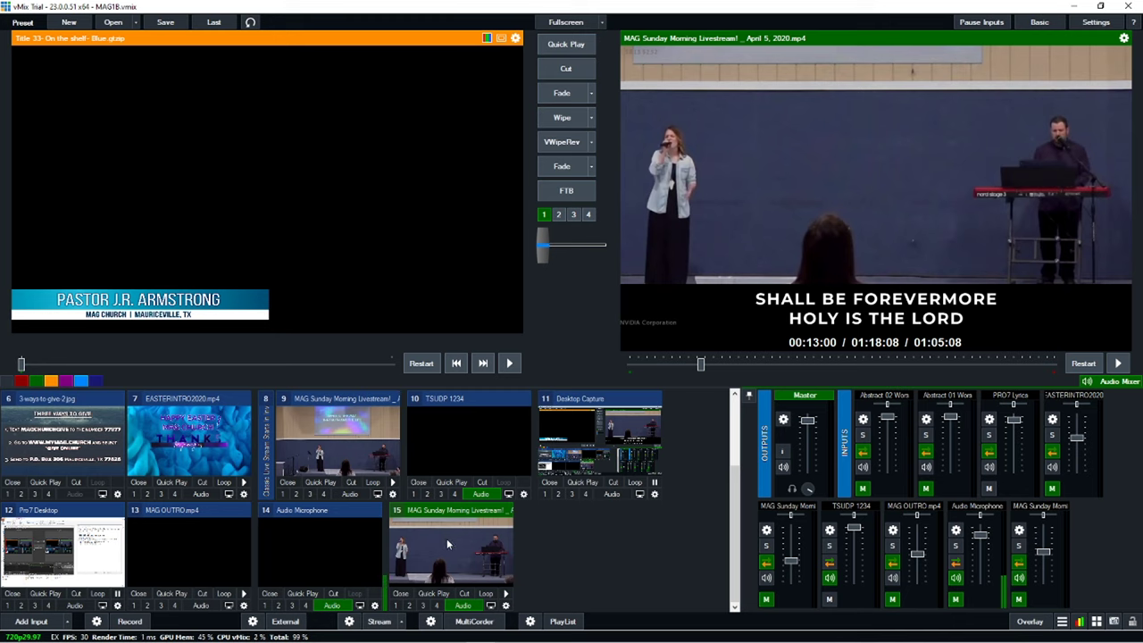
Step: Load input 9, MAG Sunday Morning Livestream, into Preview in place of the lower third
scroll(610, 527, up, 2)
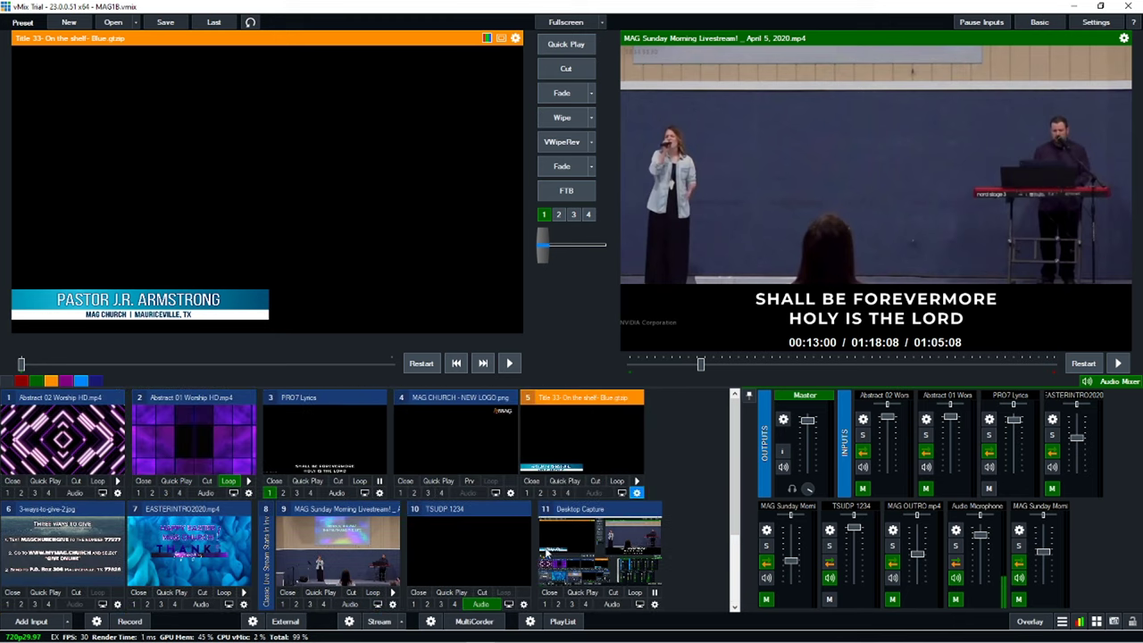
scroll(604, 554, down, 2)
click(334, 465)
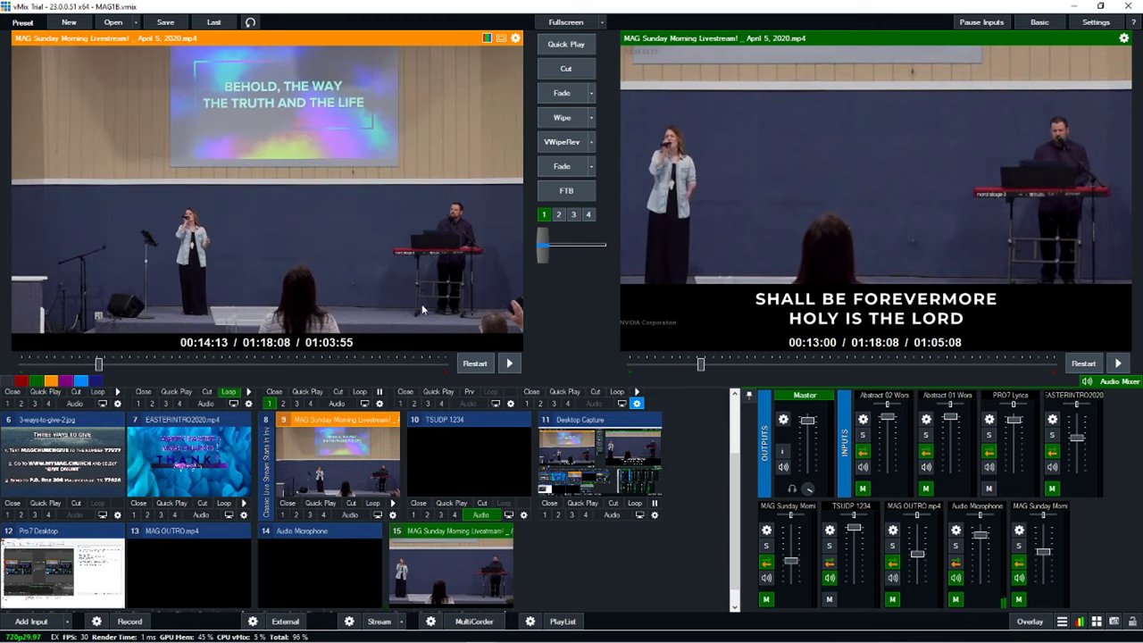
Step: Fade the livestream video to Output and switch off input 3's PRO7 Lyrics overlay
click(562, 167)
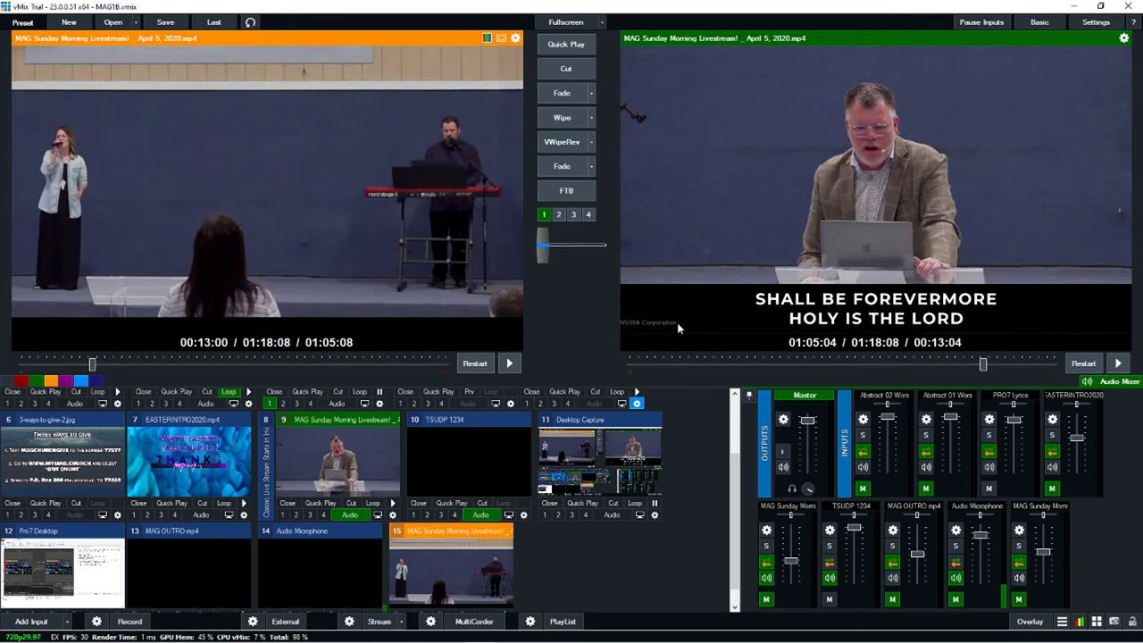
scroll(551, 489, up, 2)
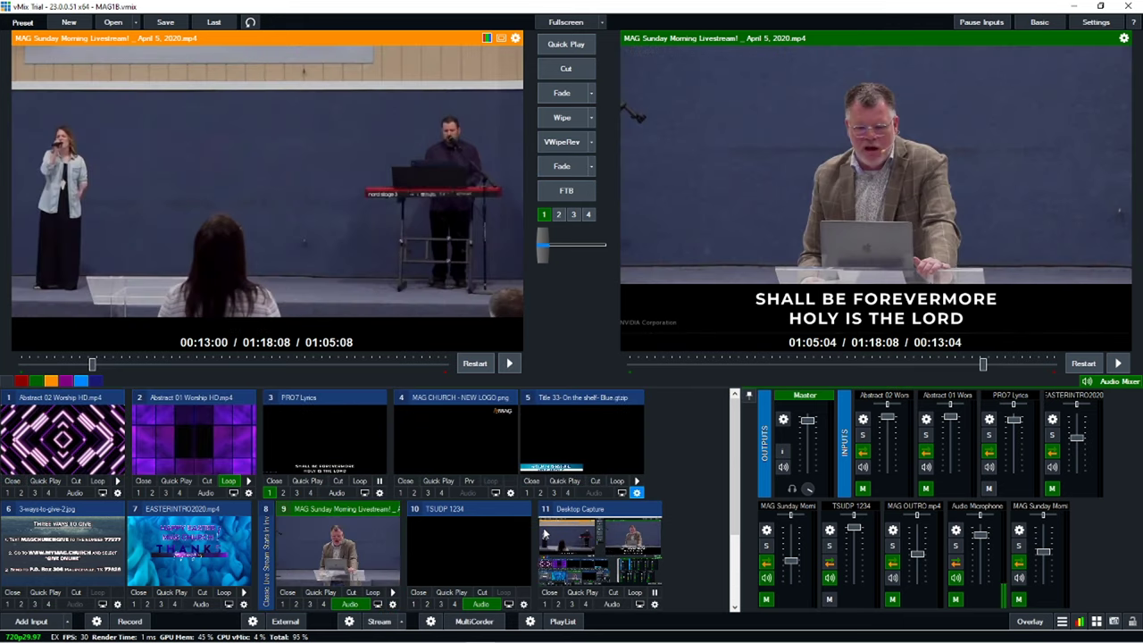
click(271, 494)
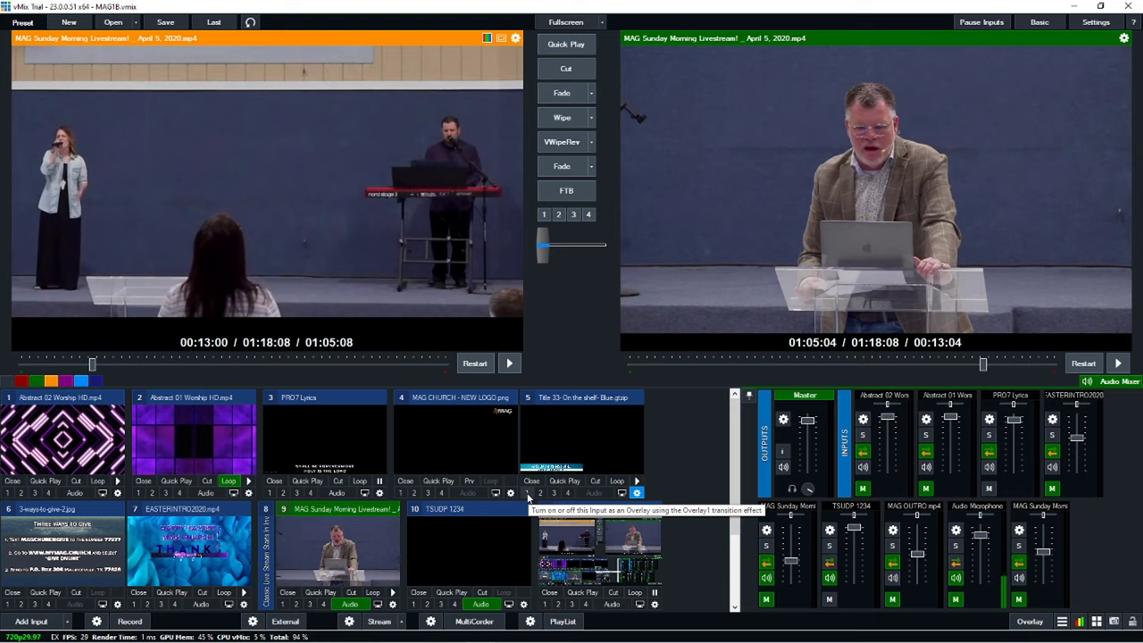
Step: Fly input 5's pastor lower third onto the sermon video with overlay 1
click(528, 494)
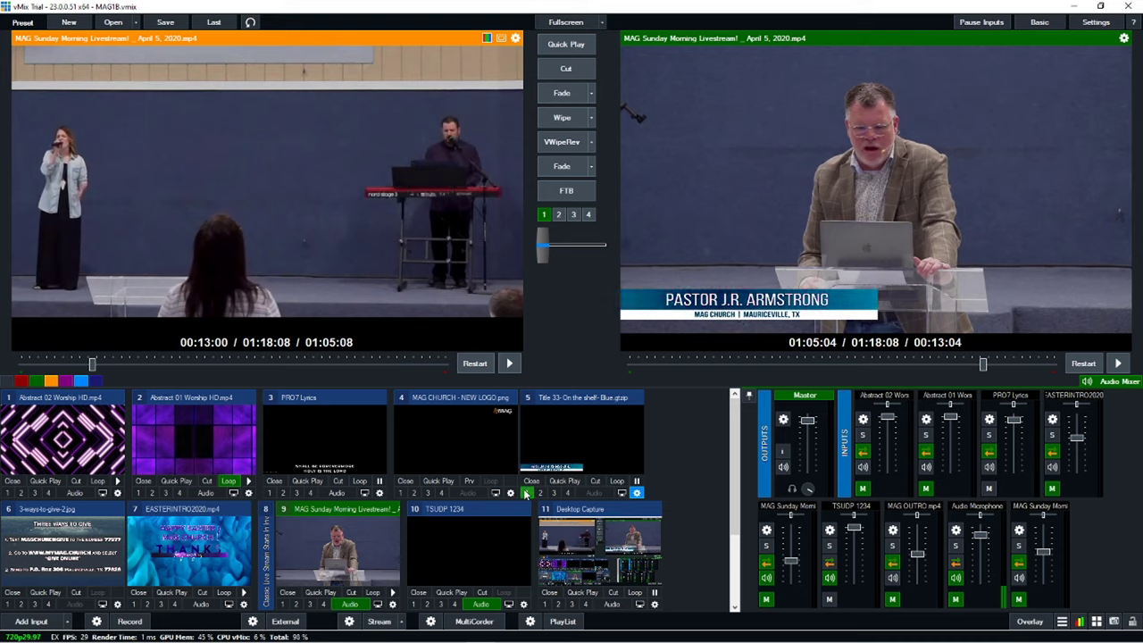
scroll(733, 441, down, 1)
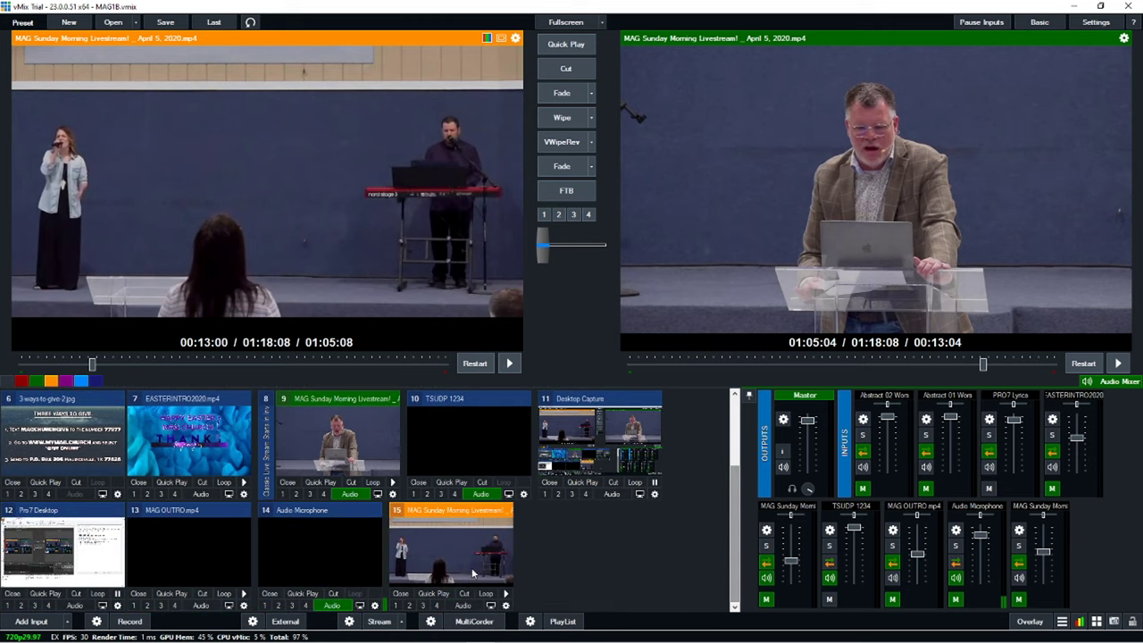
Step: Add the Title/XAML template 'Title 33 On the shelf – Peach' as input number 1
click(31, 621)
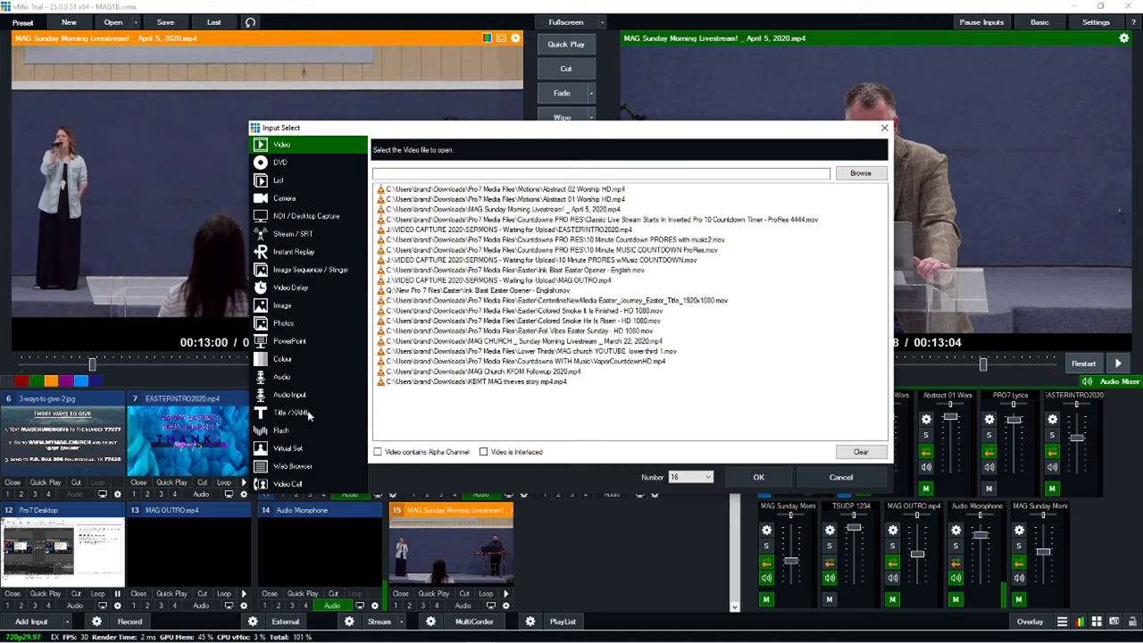
click(307, 411)
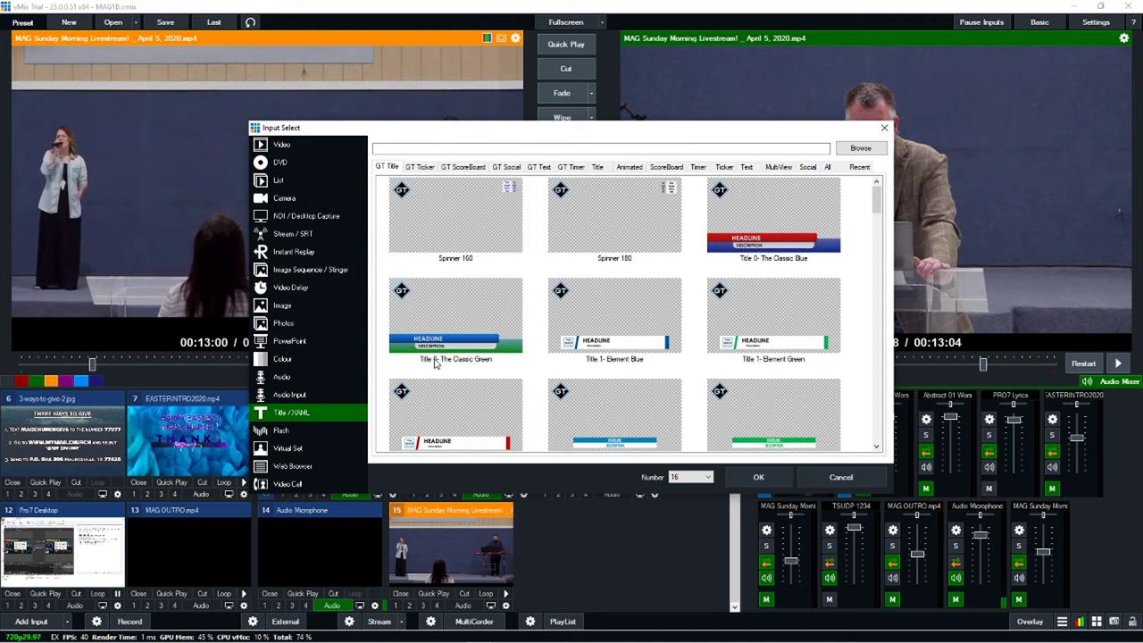
drag(877, 196, 853, 401)
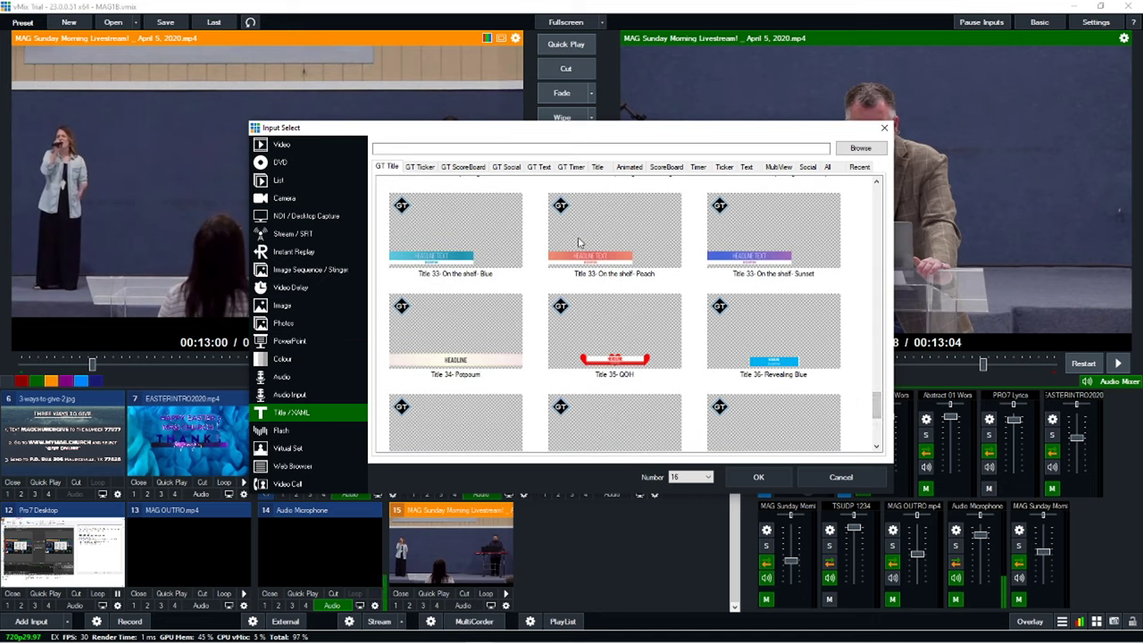
click(625, 243)
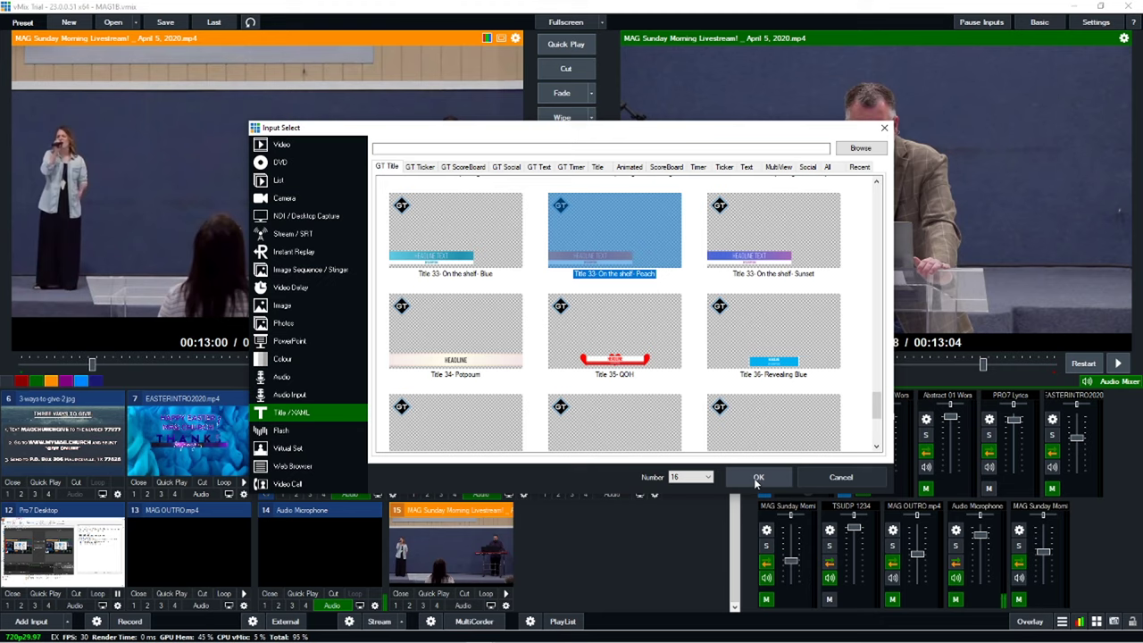
click(697, 479)
click(688, 488)
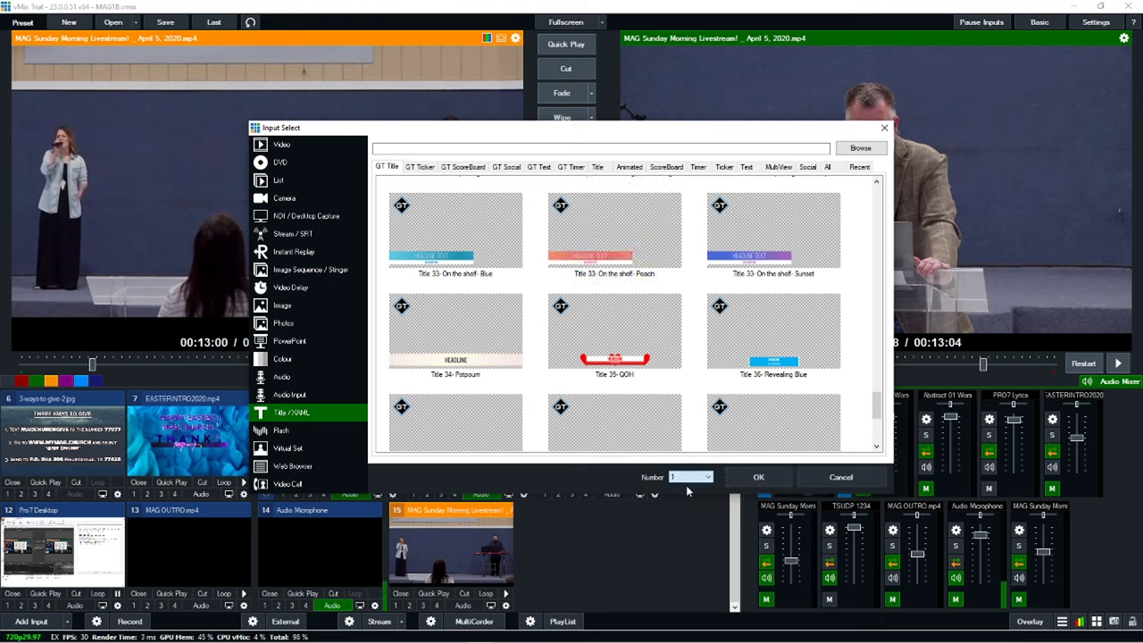
click(757, 478)
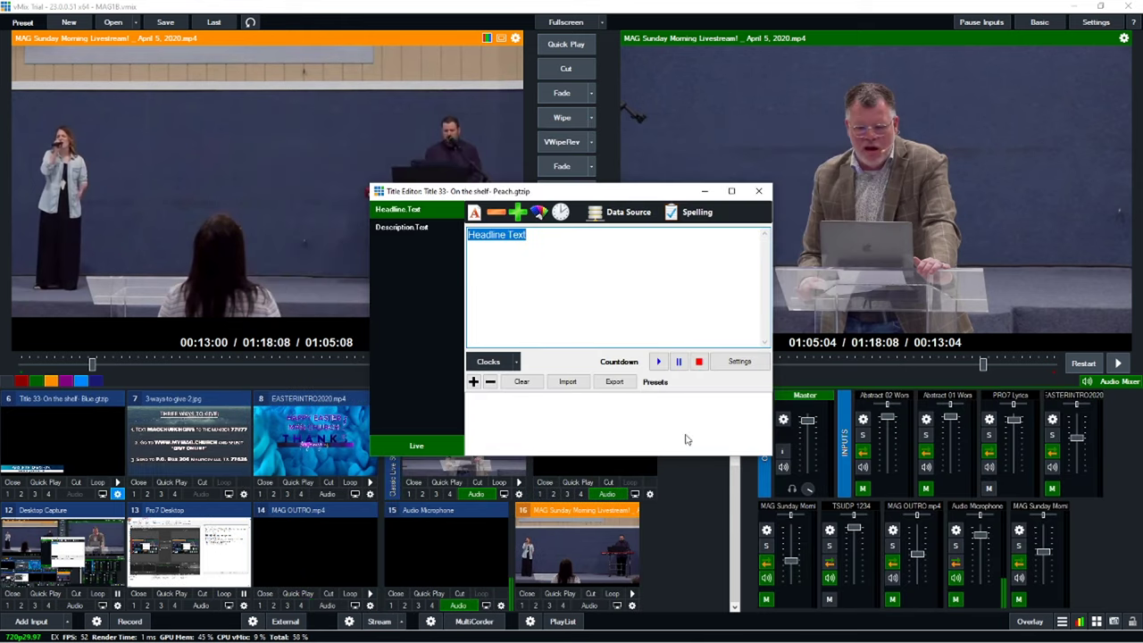
Step: Enter the evangelist's name as headline and 'MAG Church, Mauriceville, TX' as description, then close the editor
text(E)
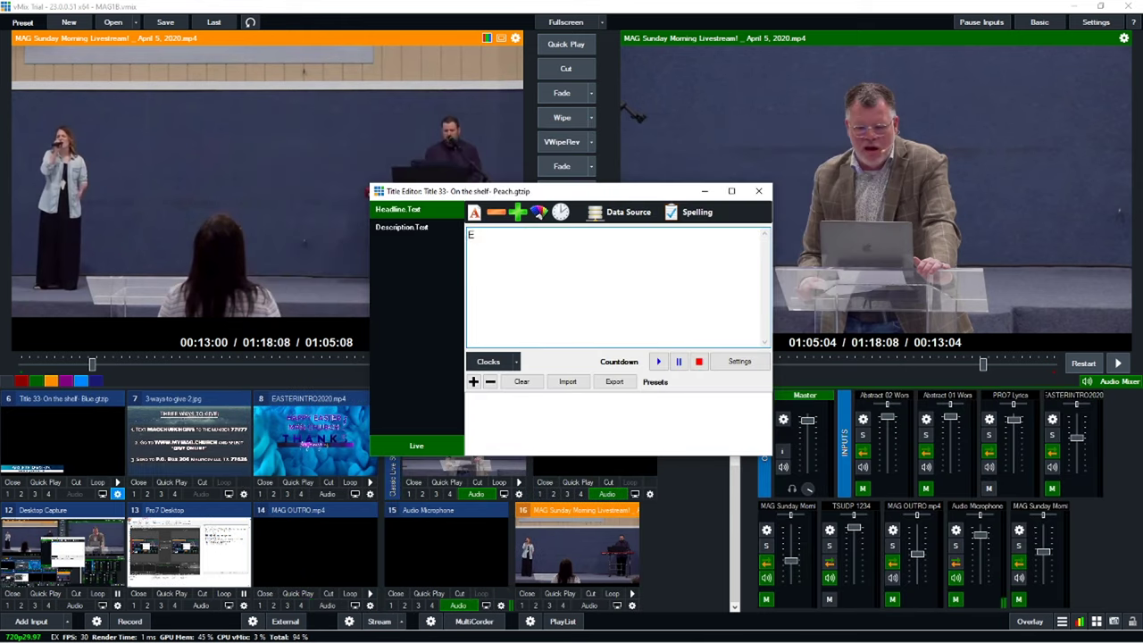
text(vangelist Bob Smith)
click(424, 229)
double_click(506, 241)
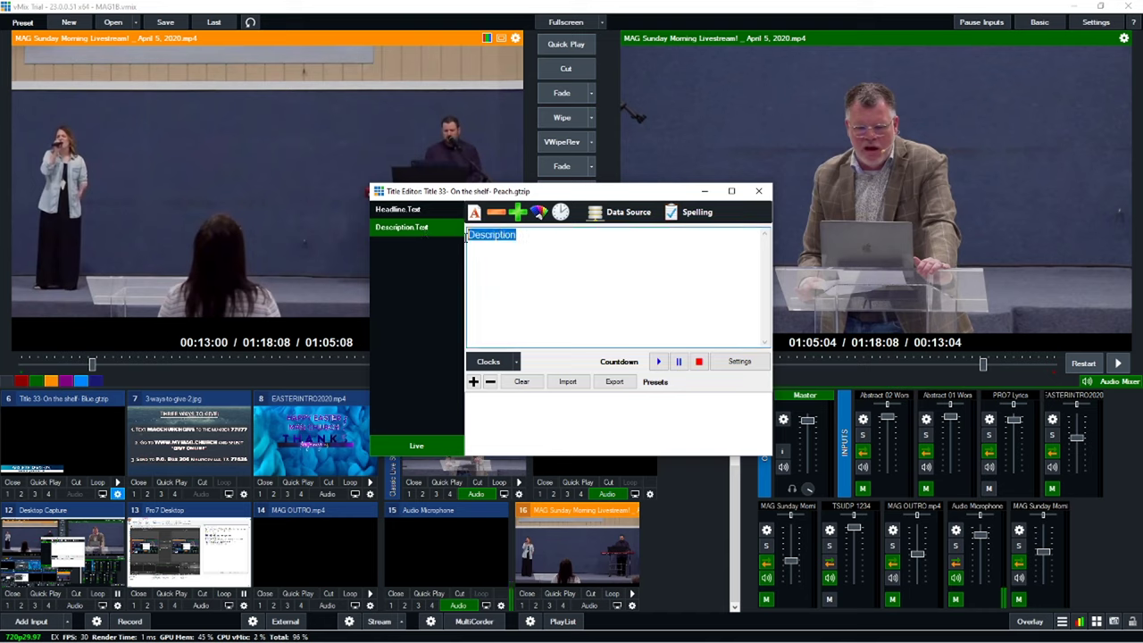
text(MAG Church)
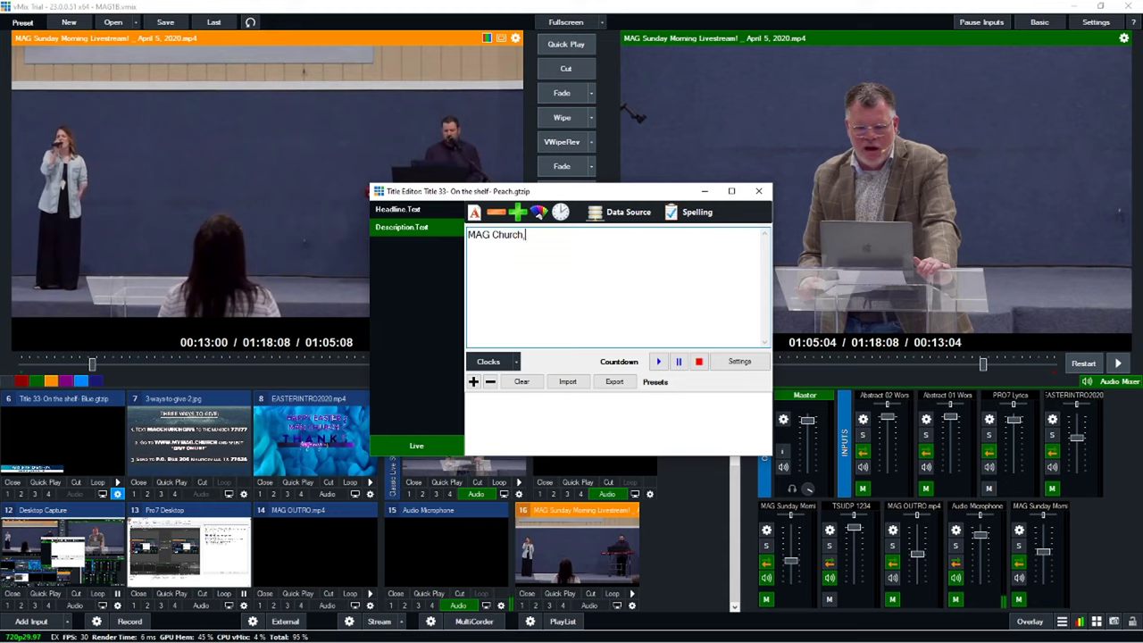
text(, Mauriceville, TX)
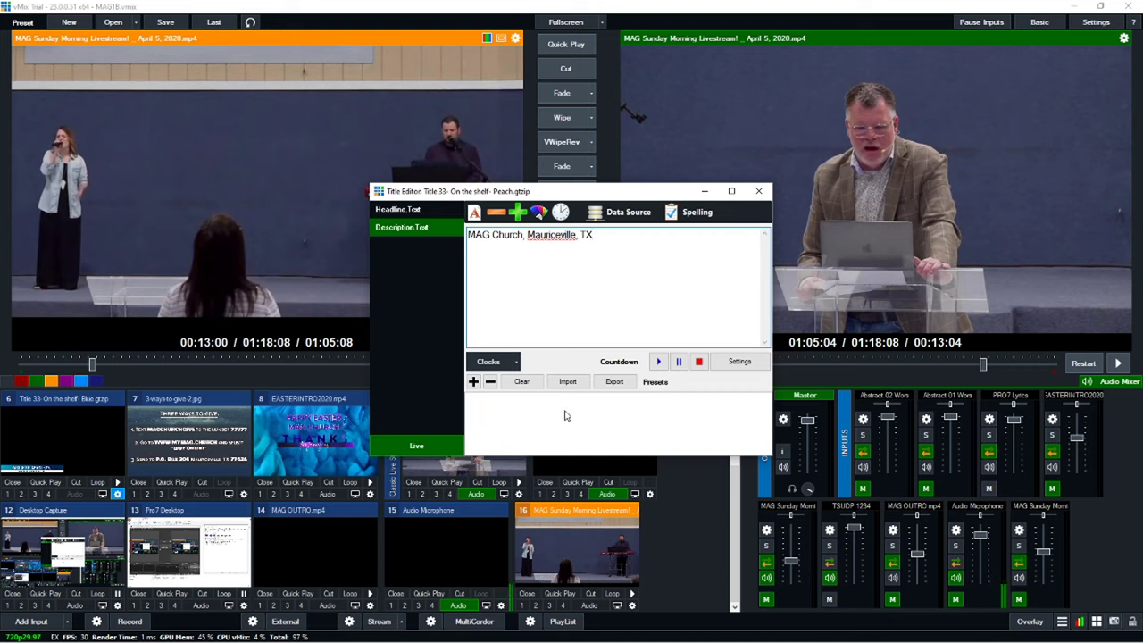
click(416, 444)
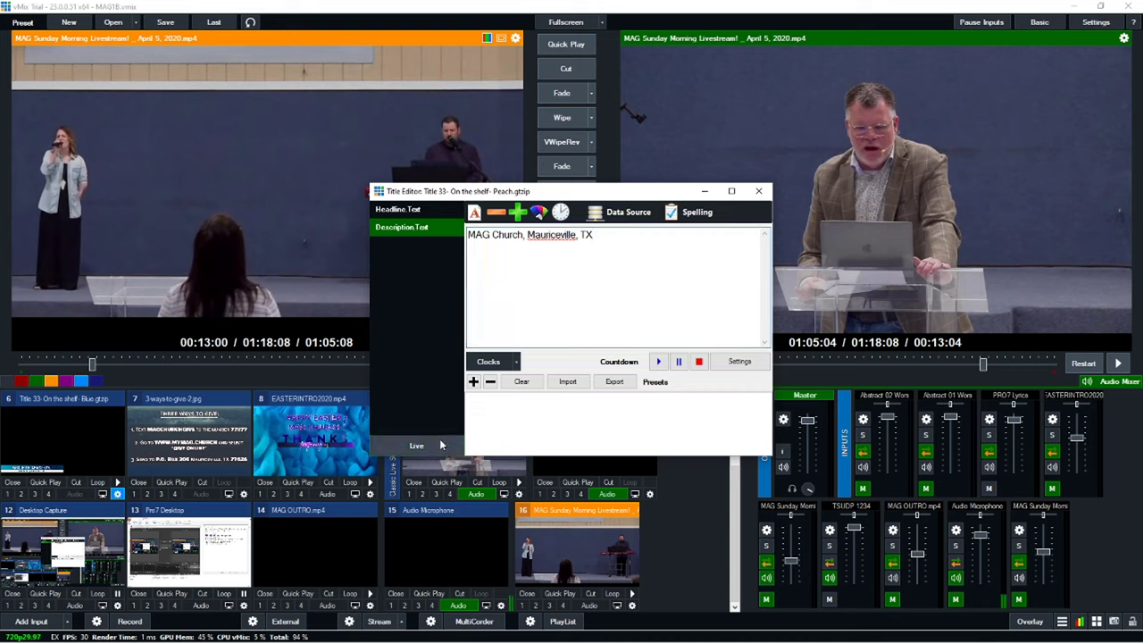
click(759, 190)
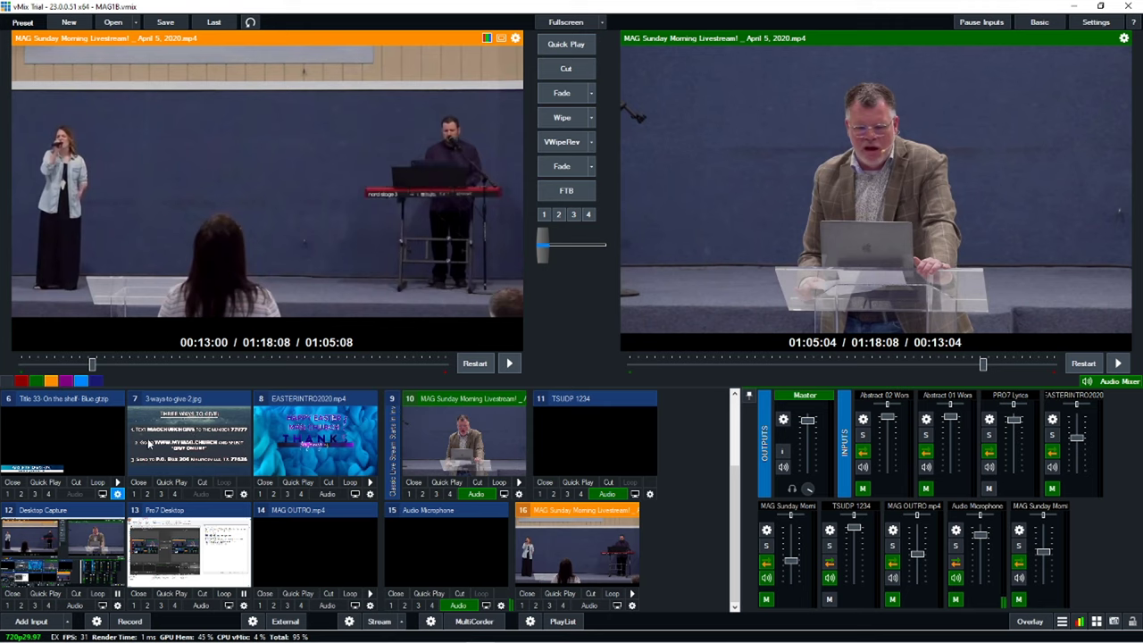
Step: Preview input 1, put it live with overlay 1, and open its Position settings
scroll(94, 483, up, 2)
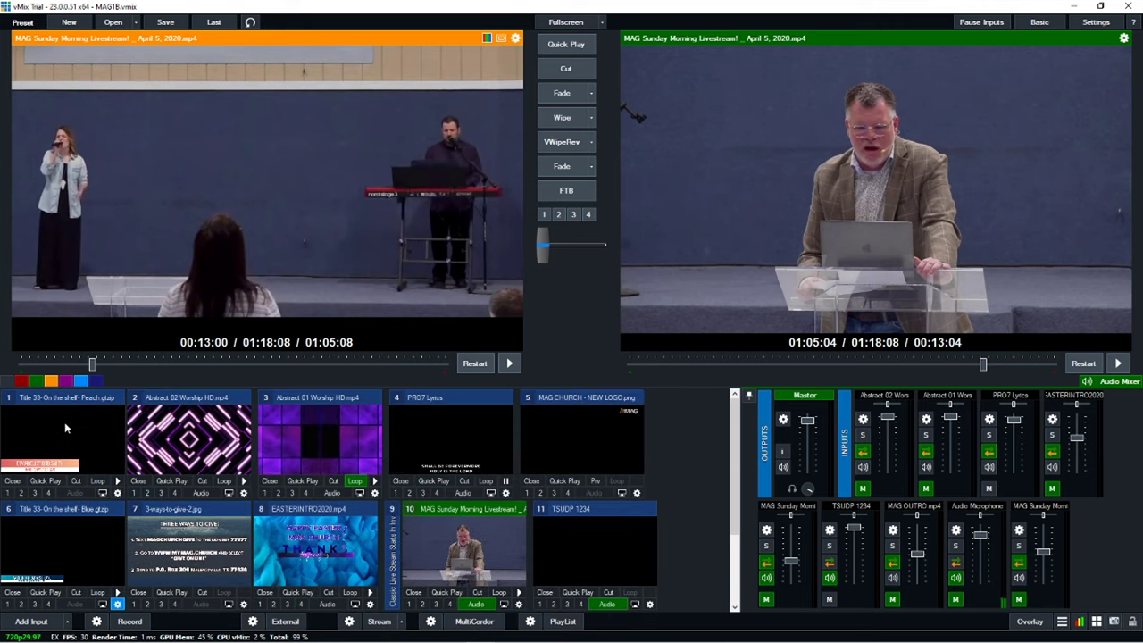
click(65, 422)
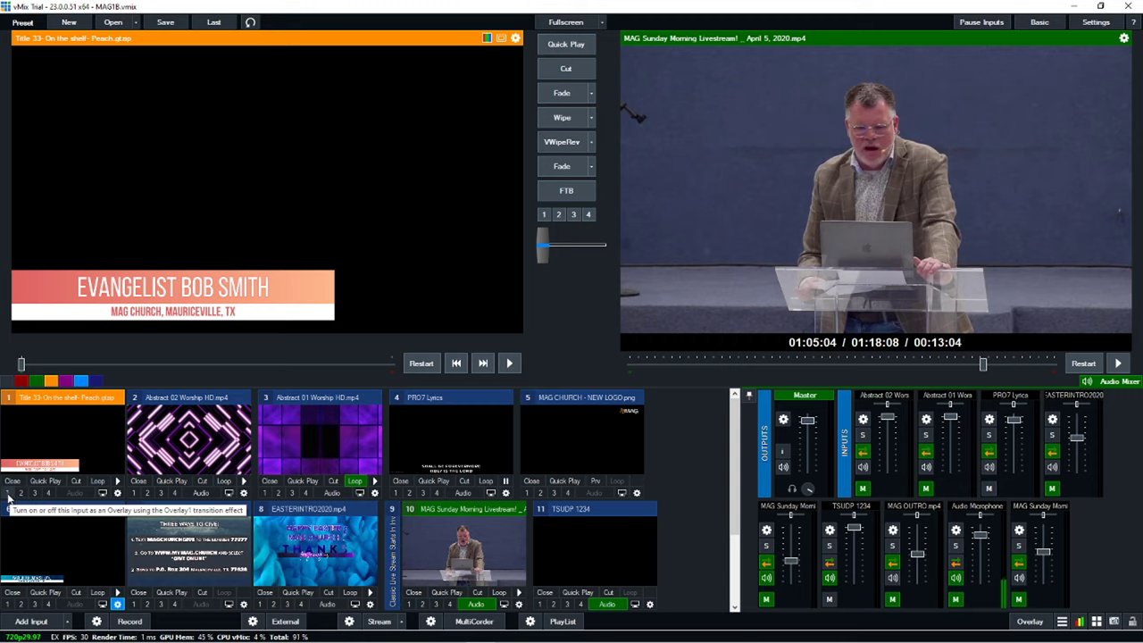
click(9, 494)
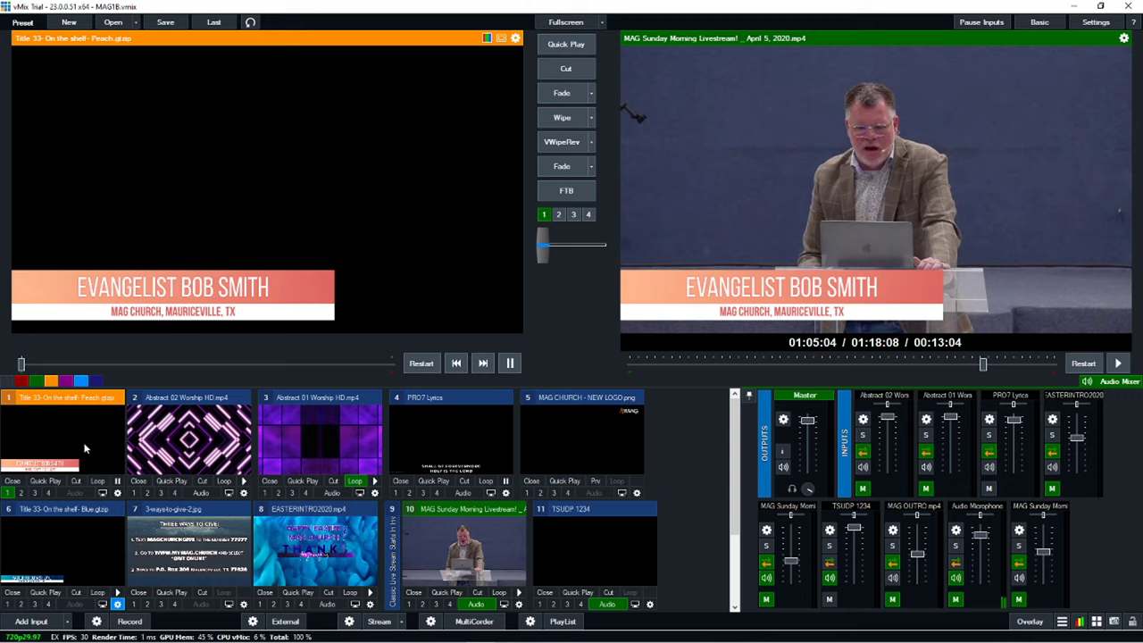
click(117, 494)
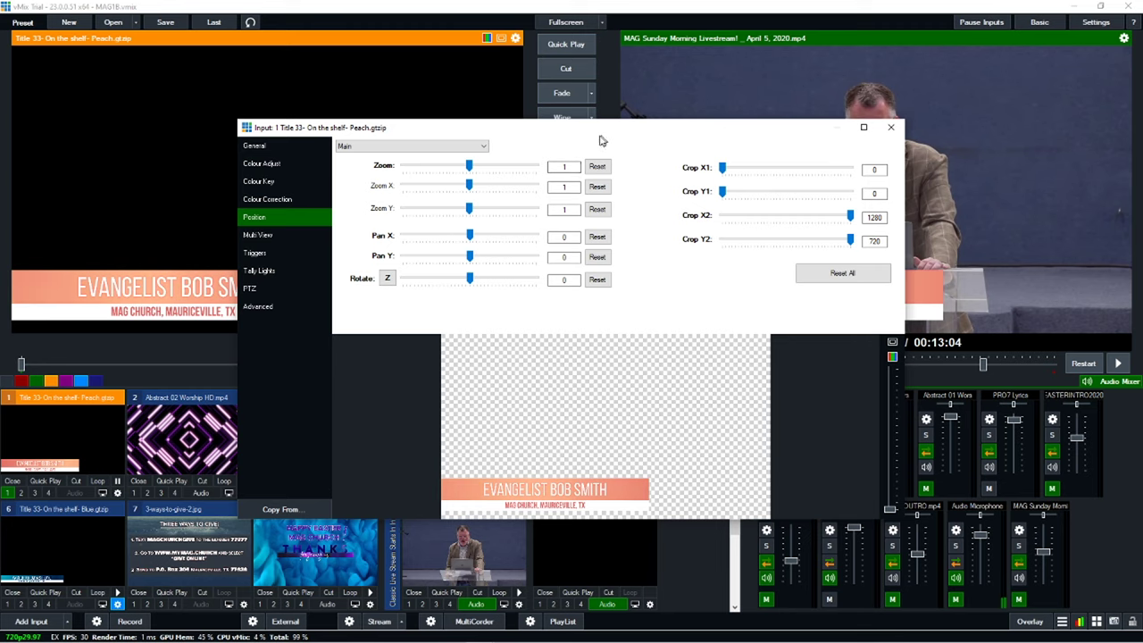
drag(600, 132, 532, 370)
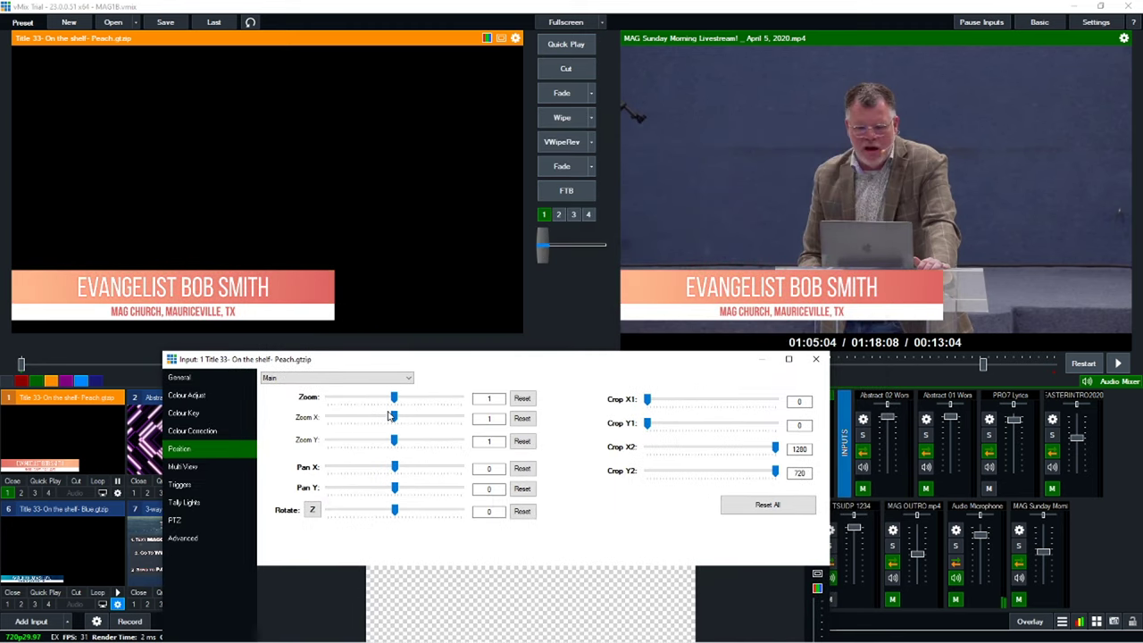
Step: Set the peach title's Zoom to 0.746, Pan X -0.278 and Pan Y -0.242
drag(393, 399, 377, 398)
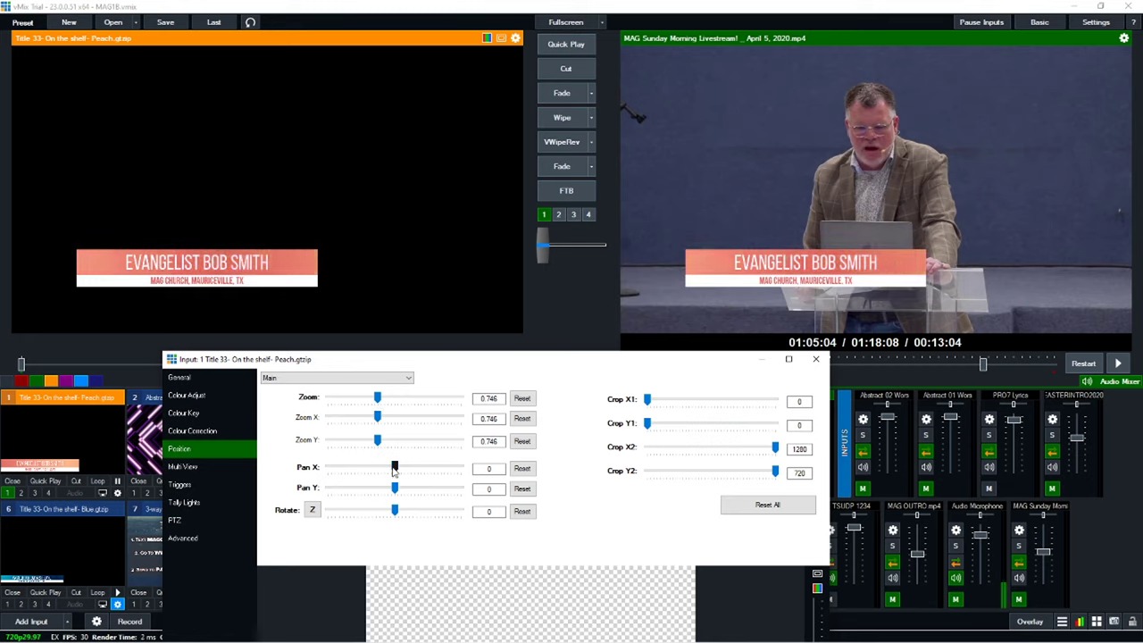
drag(394, 471, 386, 494)
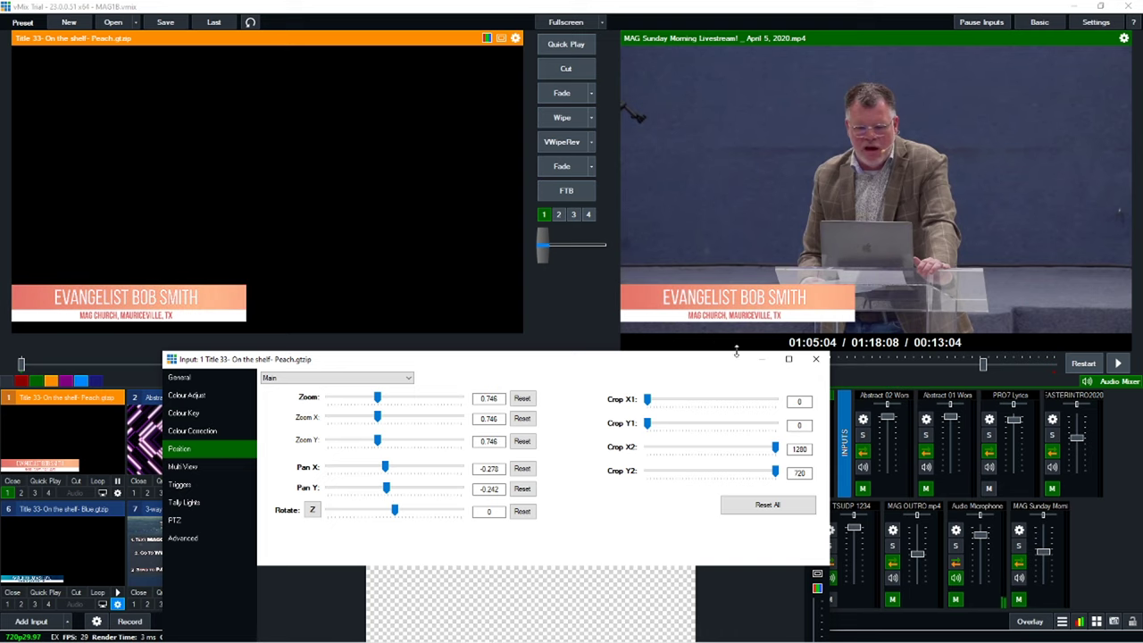
drag(683, 368, 555, 202)
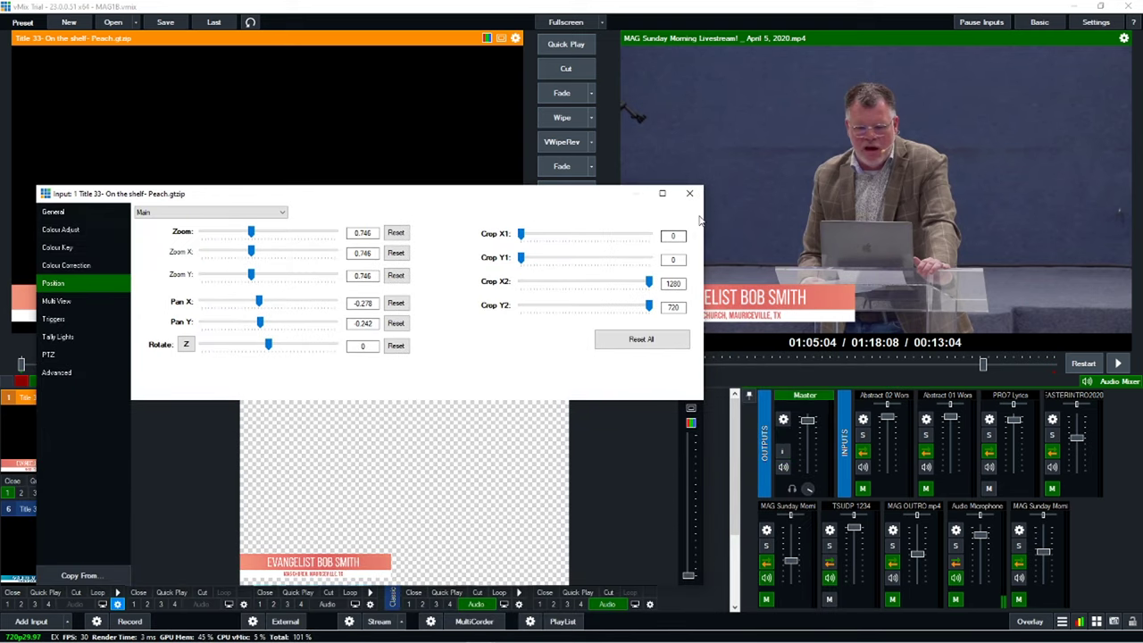
click(690, 193)
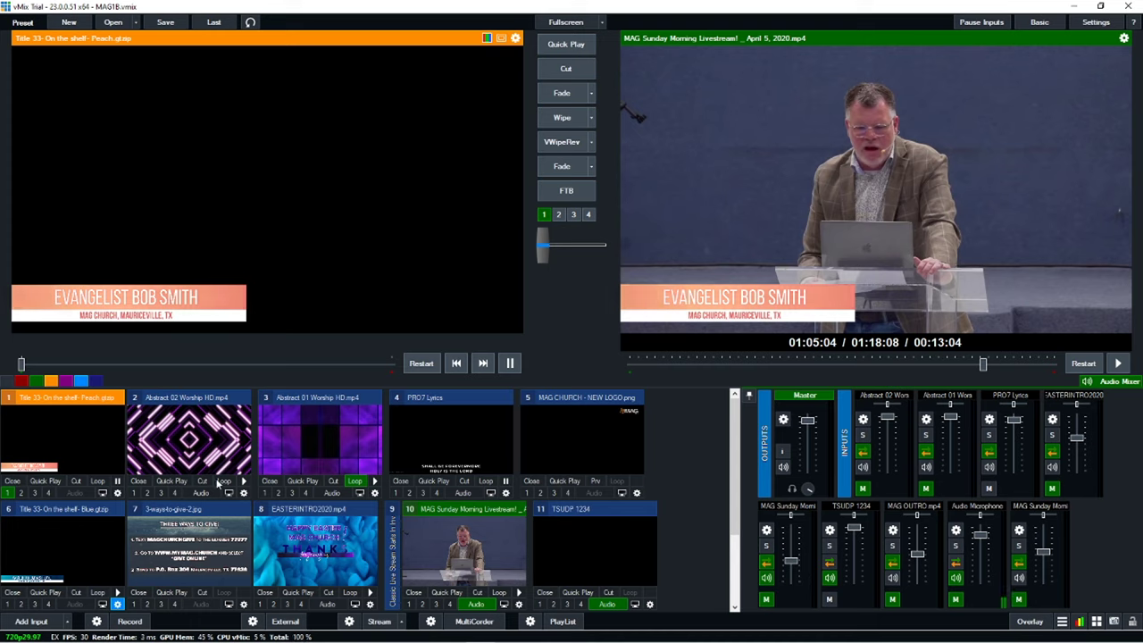
Step: Toggle overlay 1 off, on, and off again, leaving the peach title off air
click(8, 492)
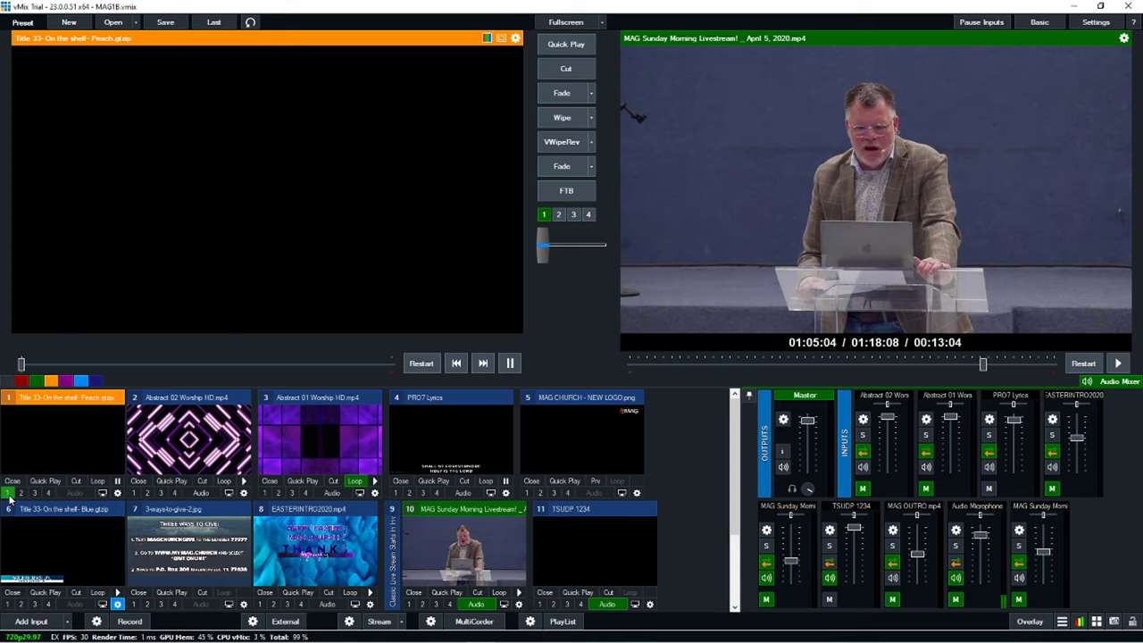
click(9, 496)
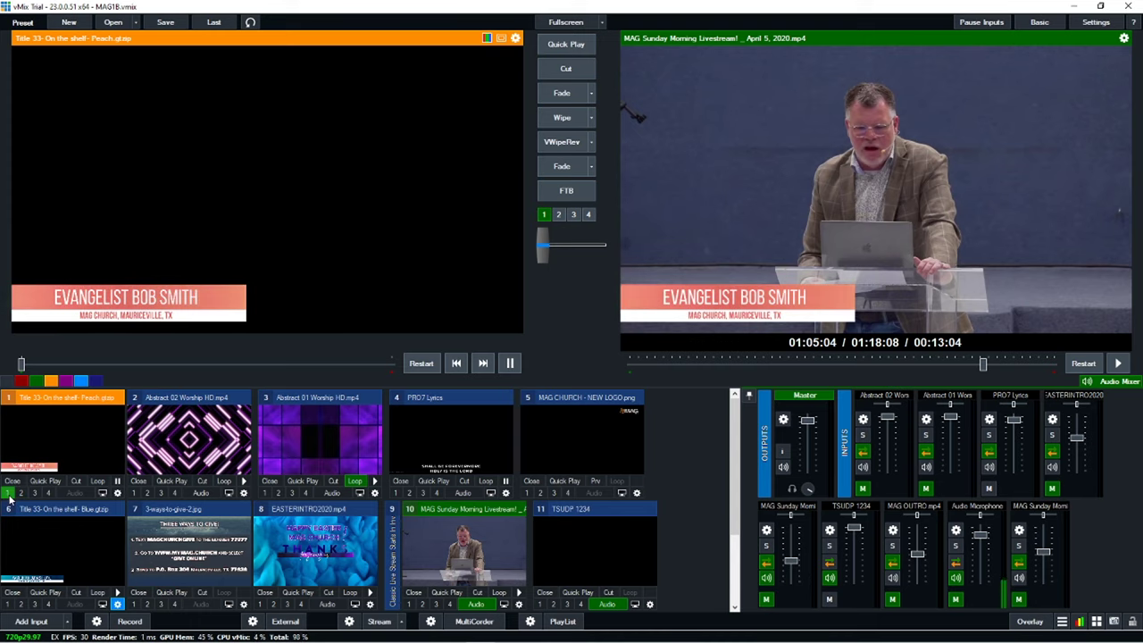
click(9, 496)
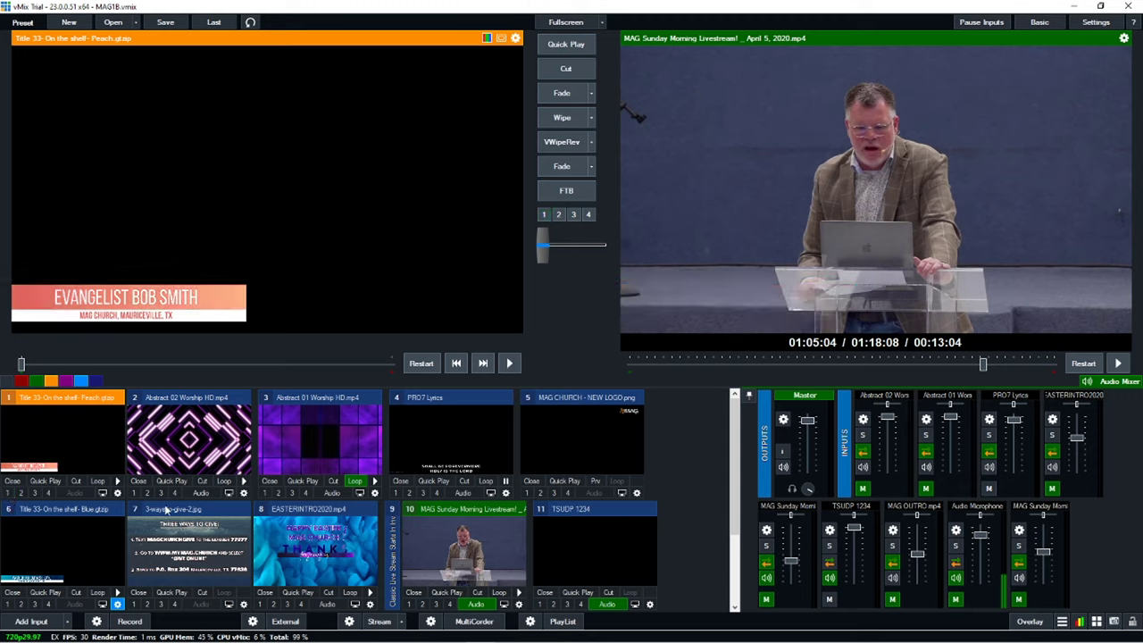